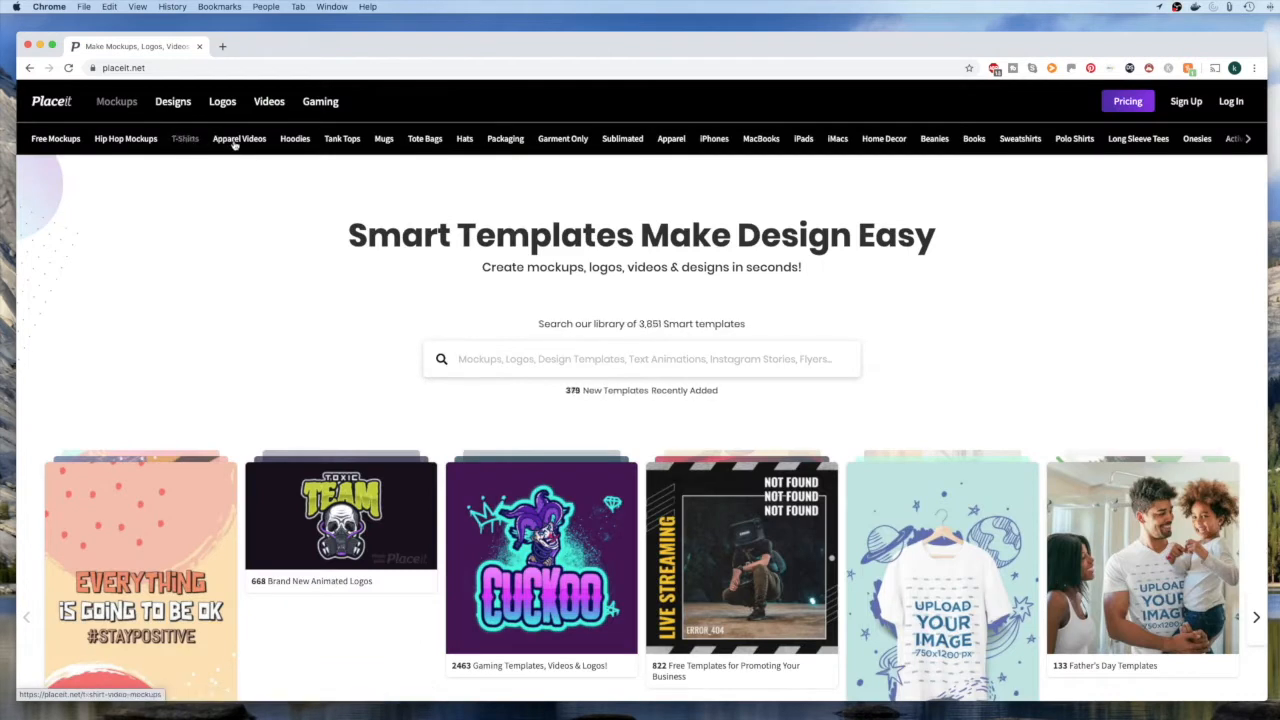
Open the YouTube Videos template category and browse its intro templates
{"action": "mouse_move", "coordinate": [269, 103]}
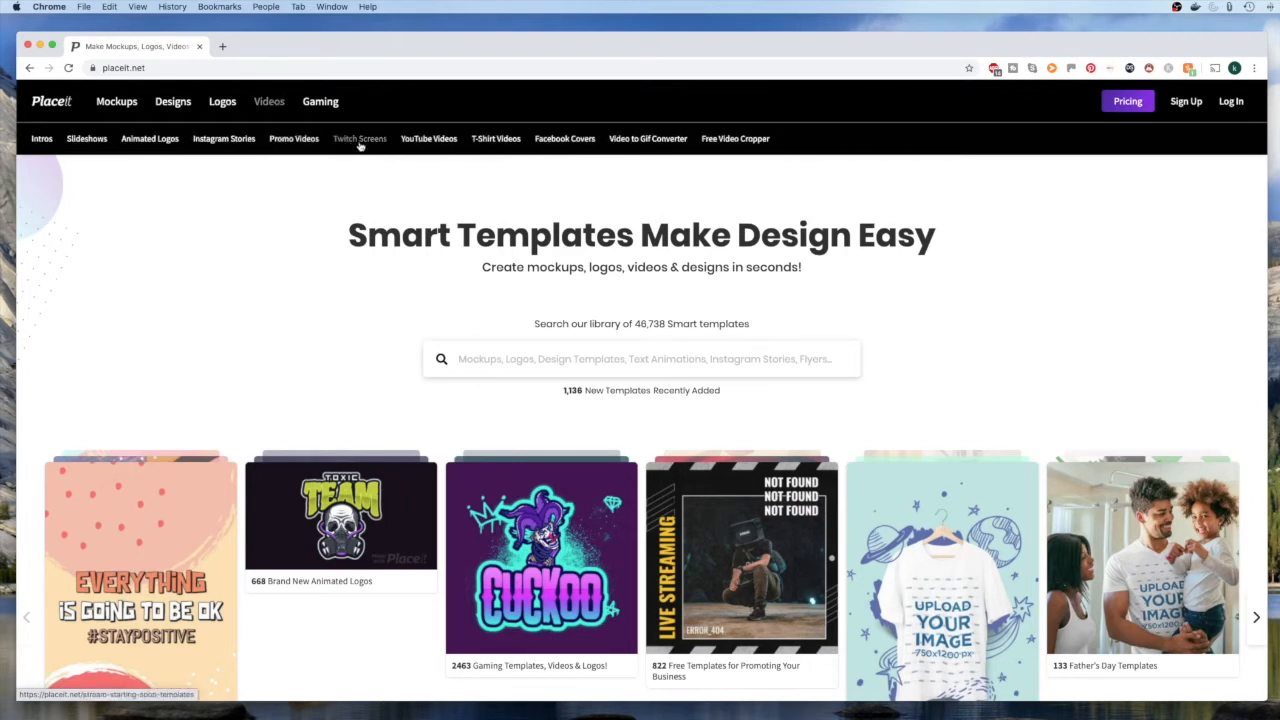
{"action": "left_click", "coordinate": [427, 146]}
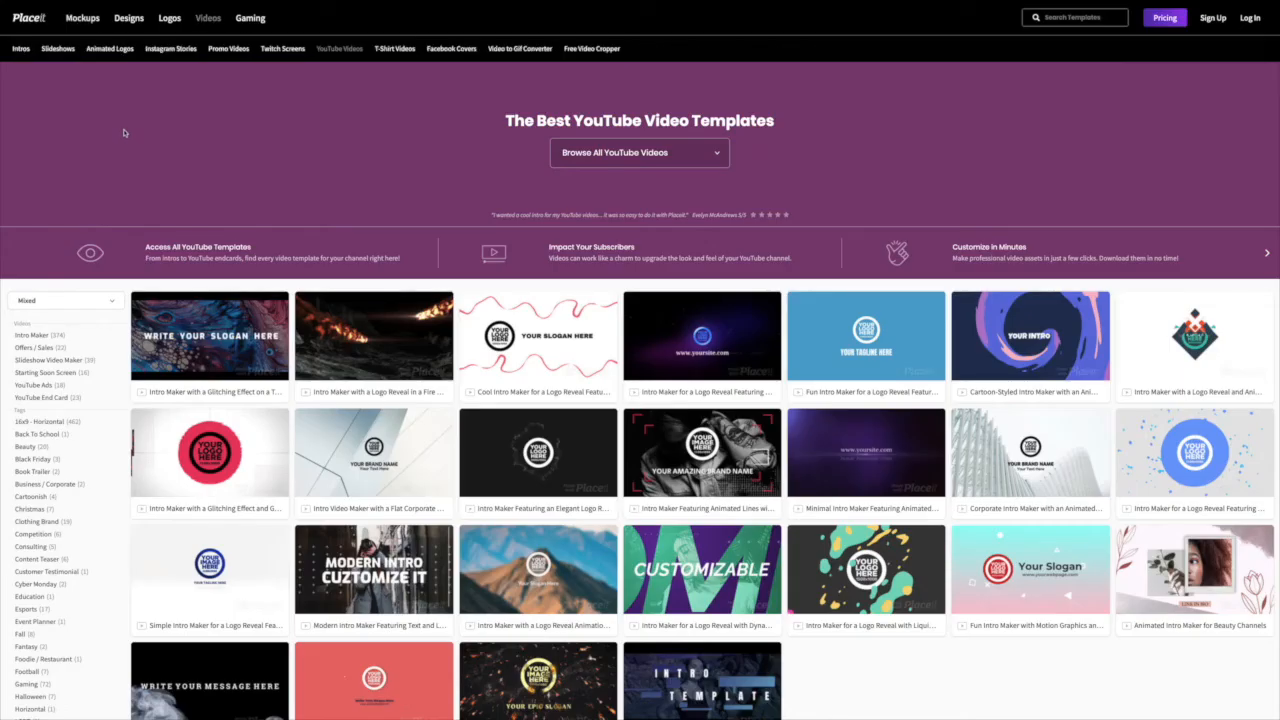
{"action": "scroll", "coordinate": [169, 212], "scroll_direction": "down", "scroll_amount": 3}
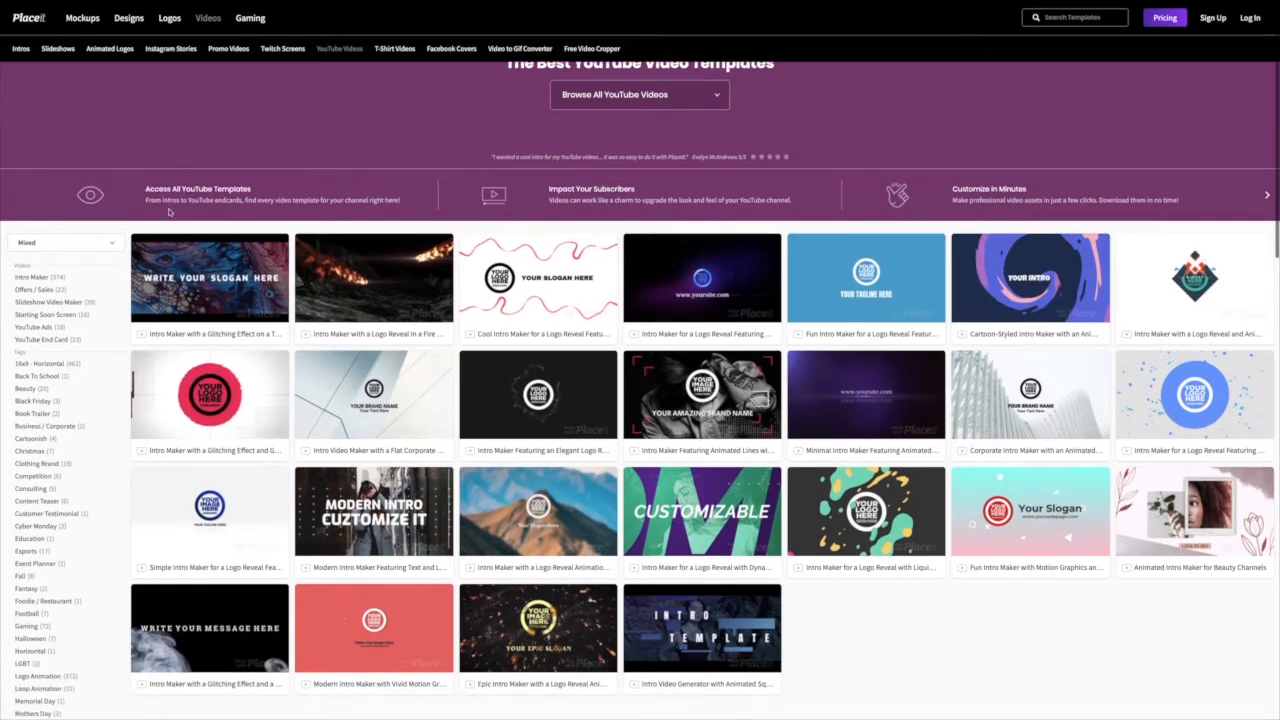
{"action": "scroll", "coordinate": [170, 213], "scroll_direction": "up", "scroll_amount": 2}
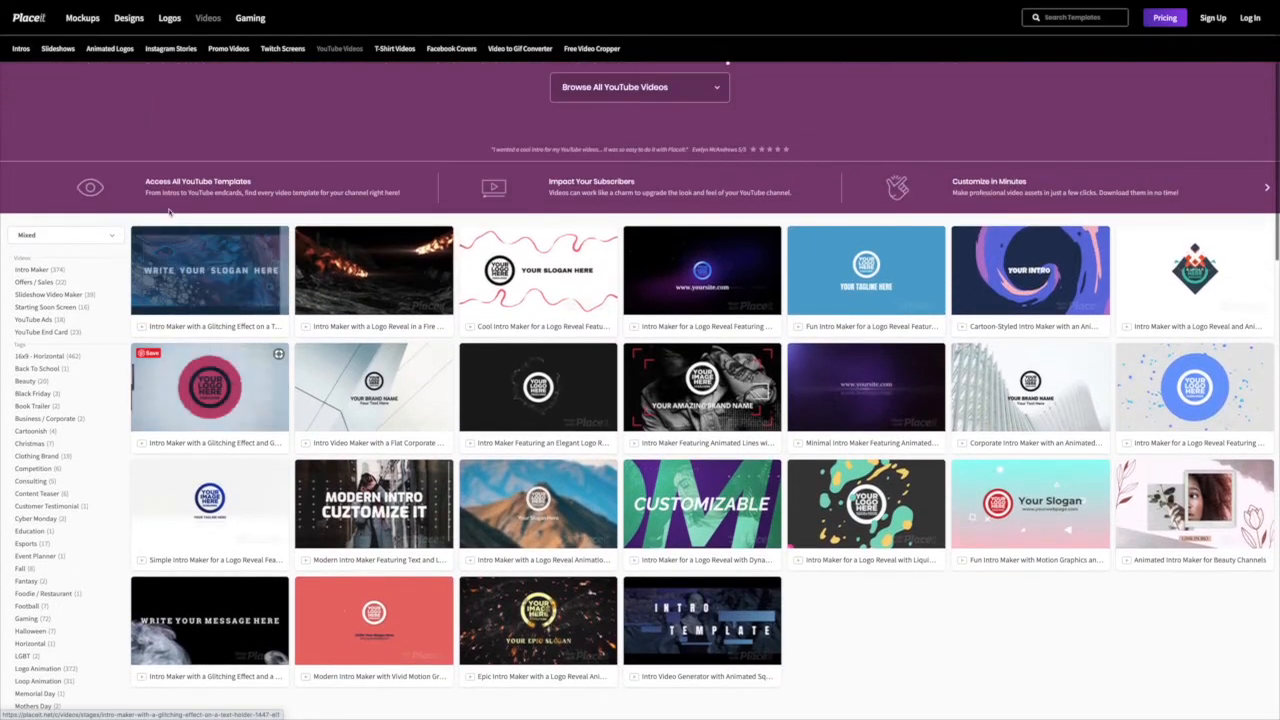
{"action": "scroll", "coordinate": [165, 215], "scroll_direction": "down", "scroll_amount": 2}
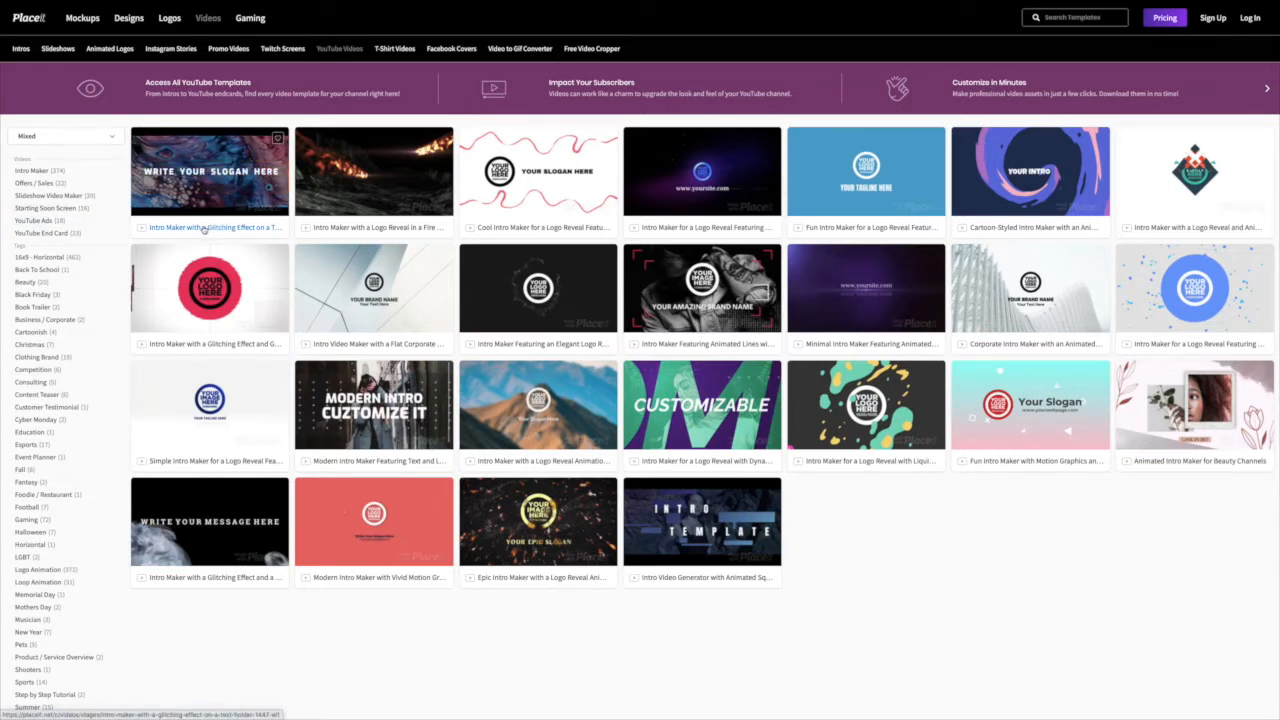
Sort the YouTube video templates by Free and open the Logo Reveal with Futuristic Graphics template
{"action": "left_click", "coordinate": [113, 142]}
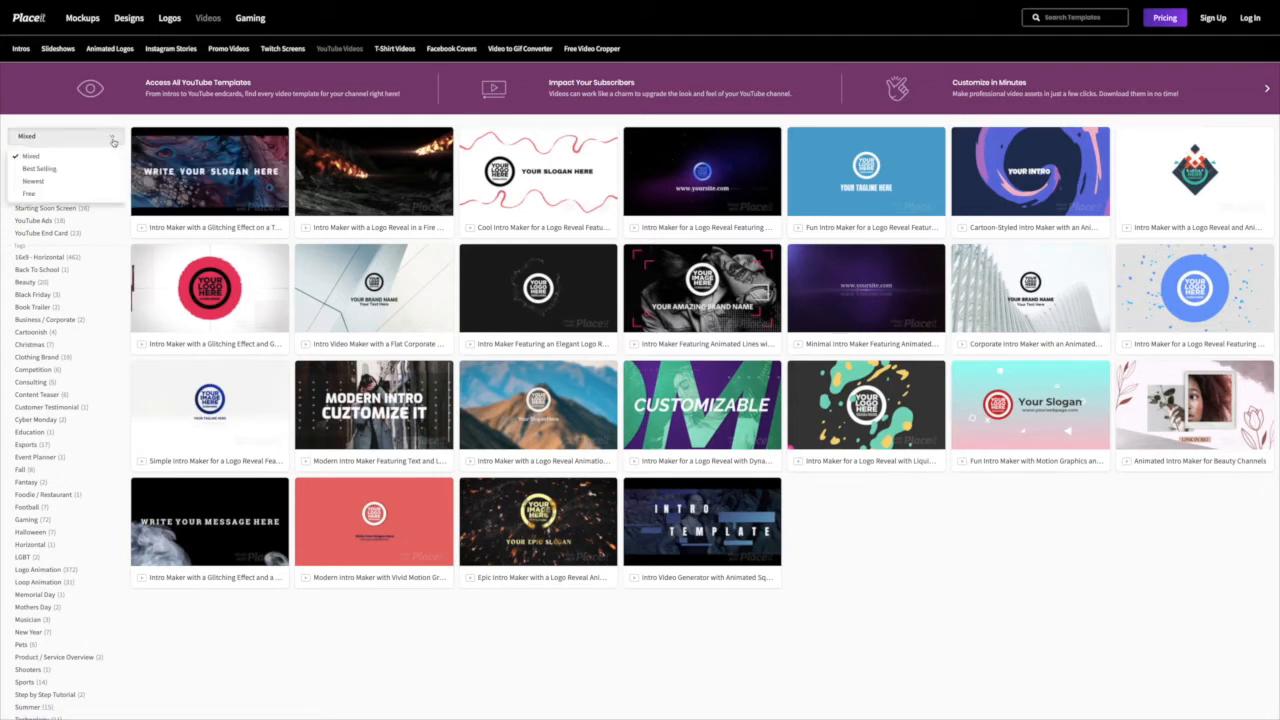
{"action": "left_click", "coordinate": [30, 195]}
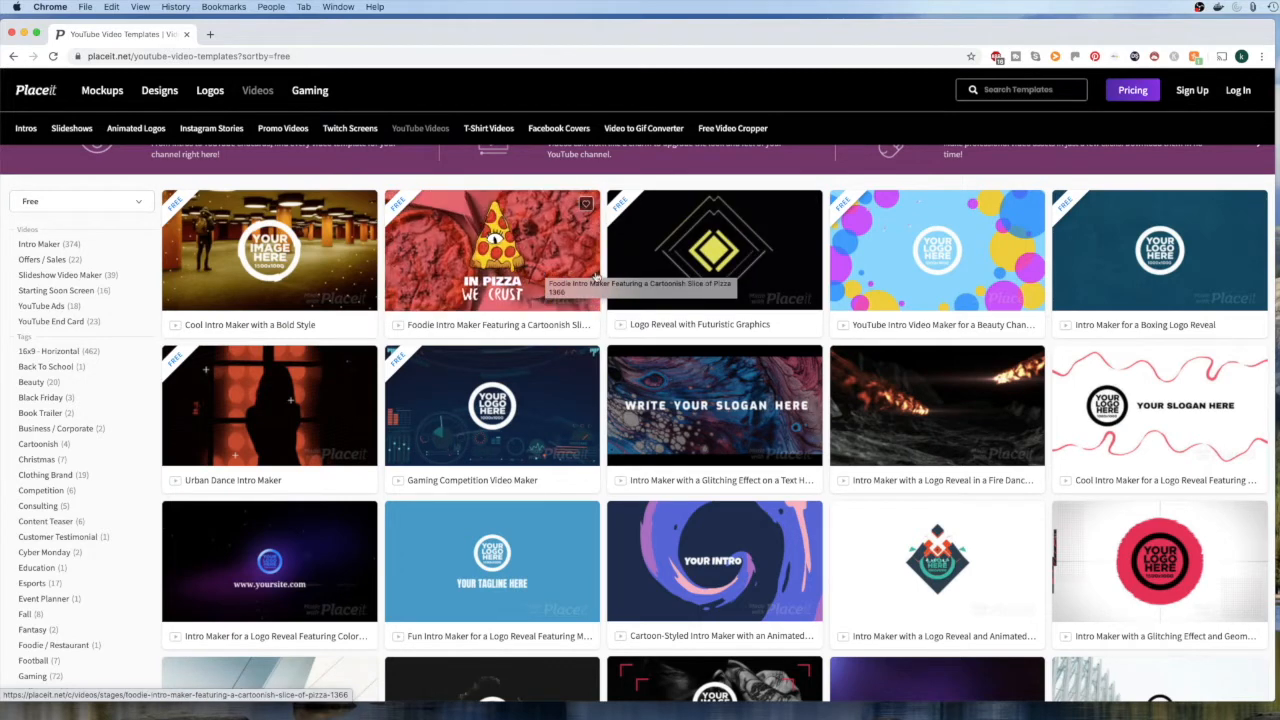
{"action": "left_click", "coordinate": [649, 266]}
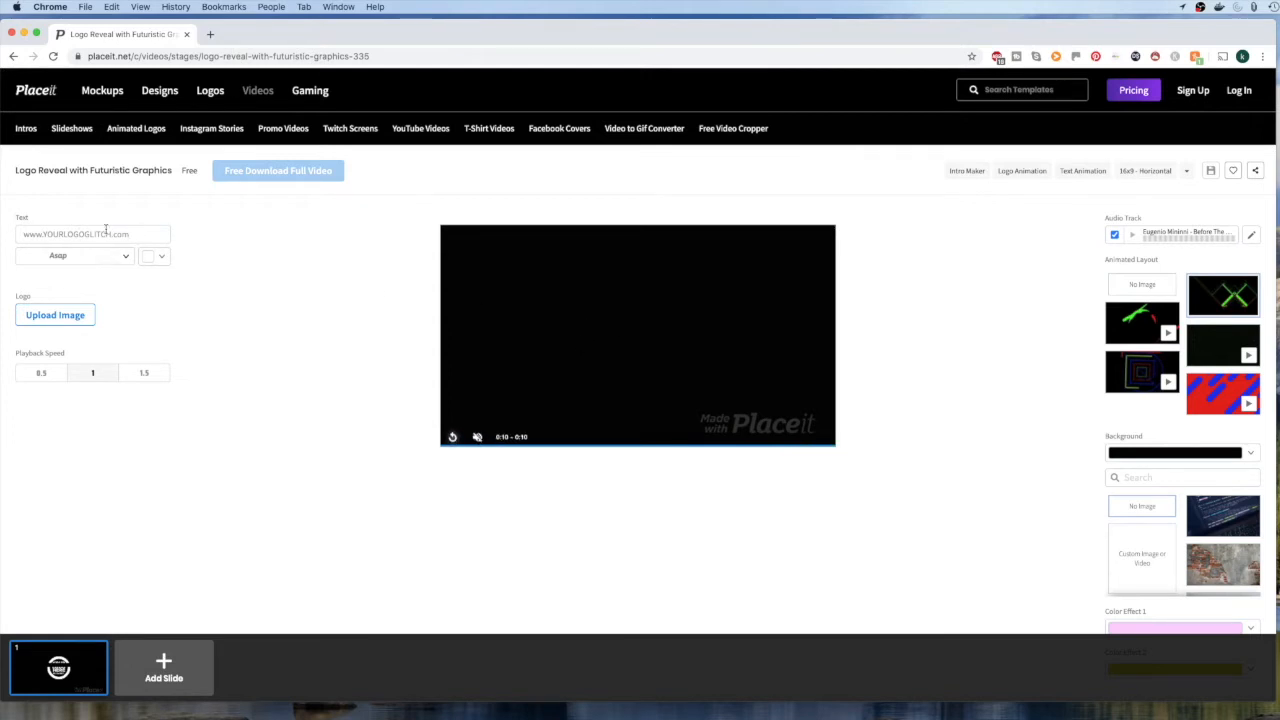
{"action": "left_click_drag", "start_coordinate": [133, 233], "coordinate": [45, 233]}
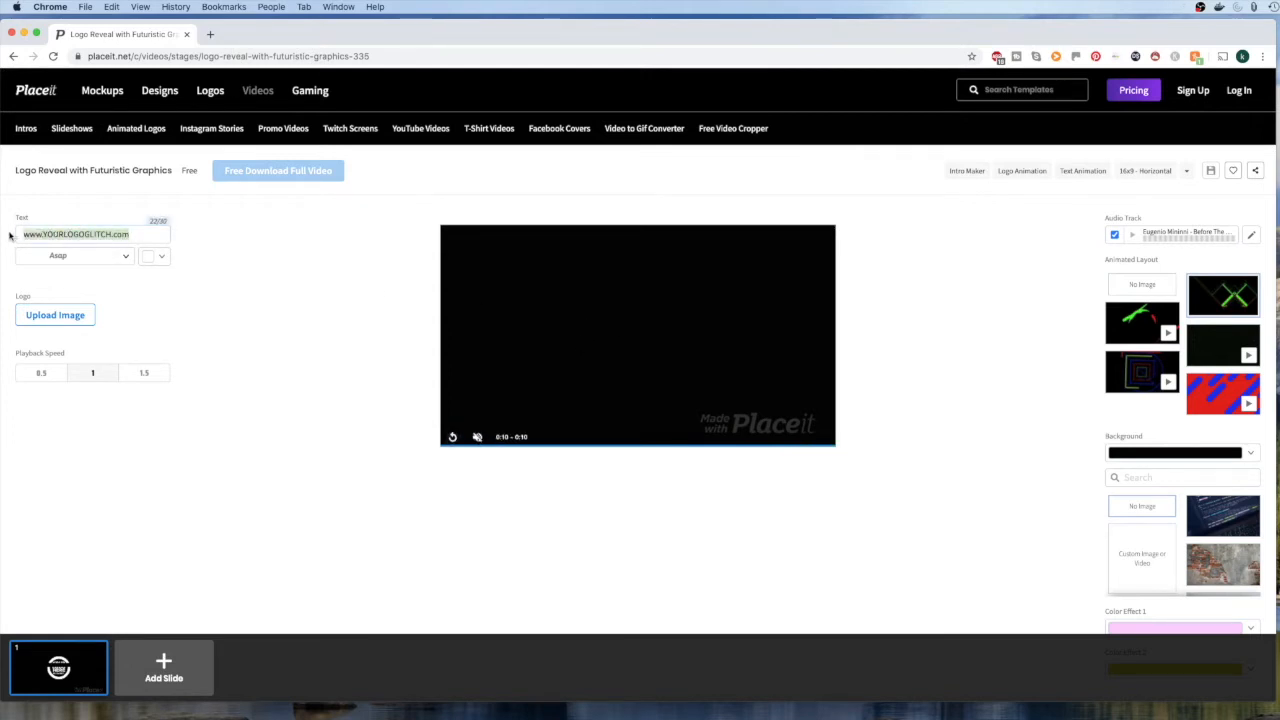
{"action": "type", "text": "www.kn"}
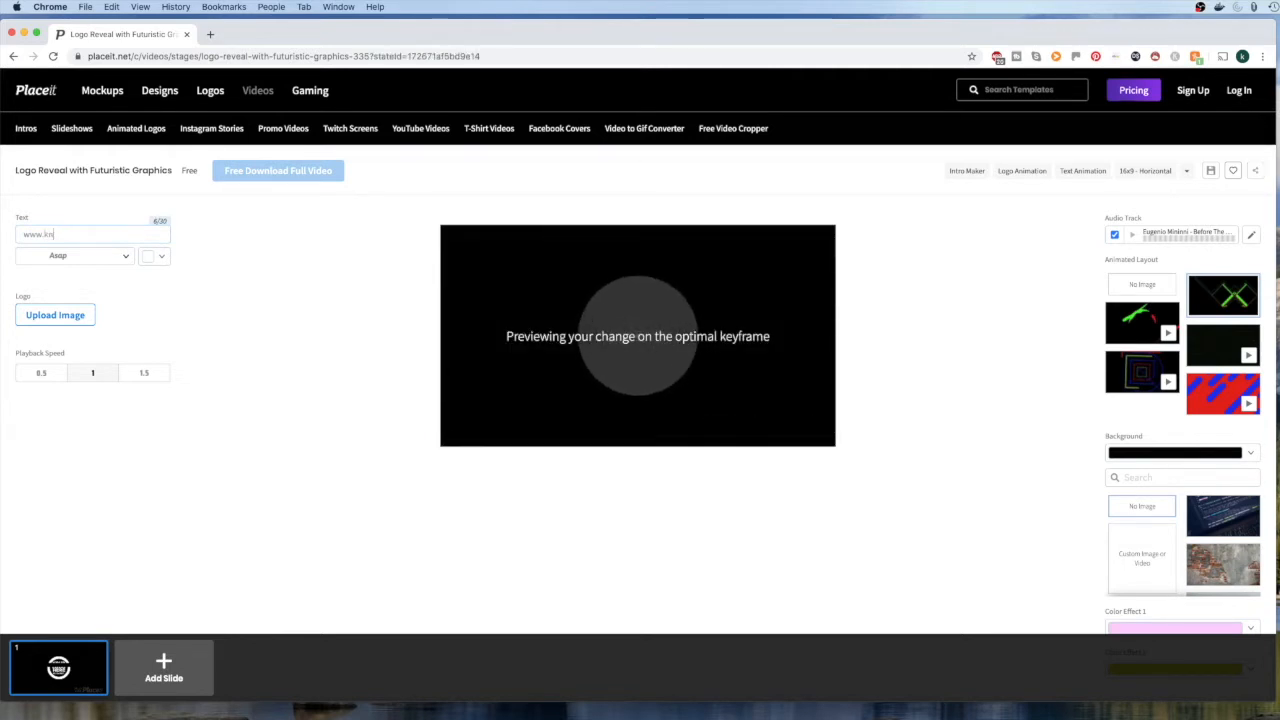
{"action": "type", "text": "owyourde"}
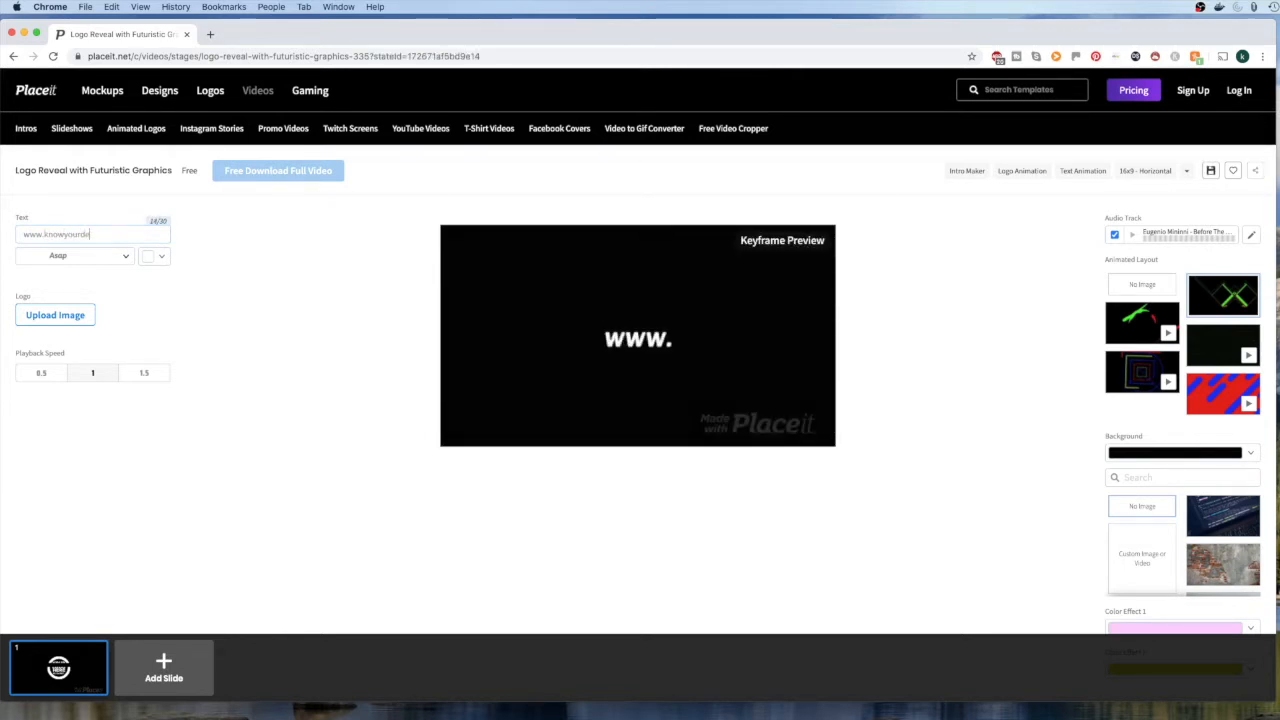
{"action": "type", "text": "sign.com"}
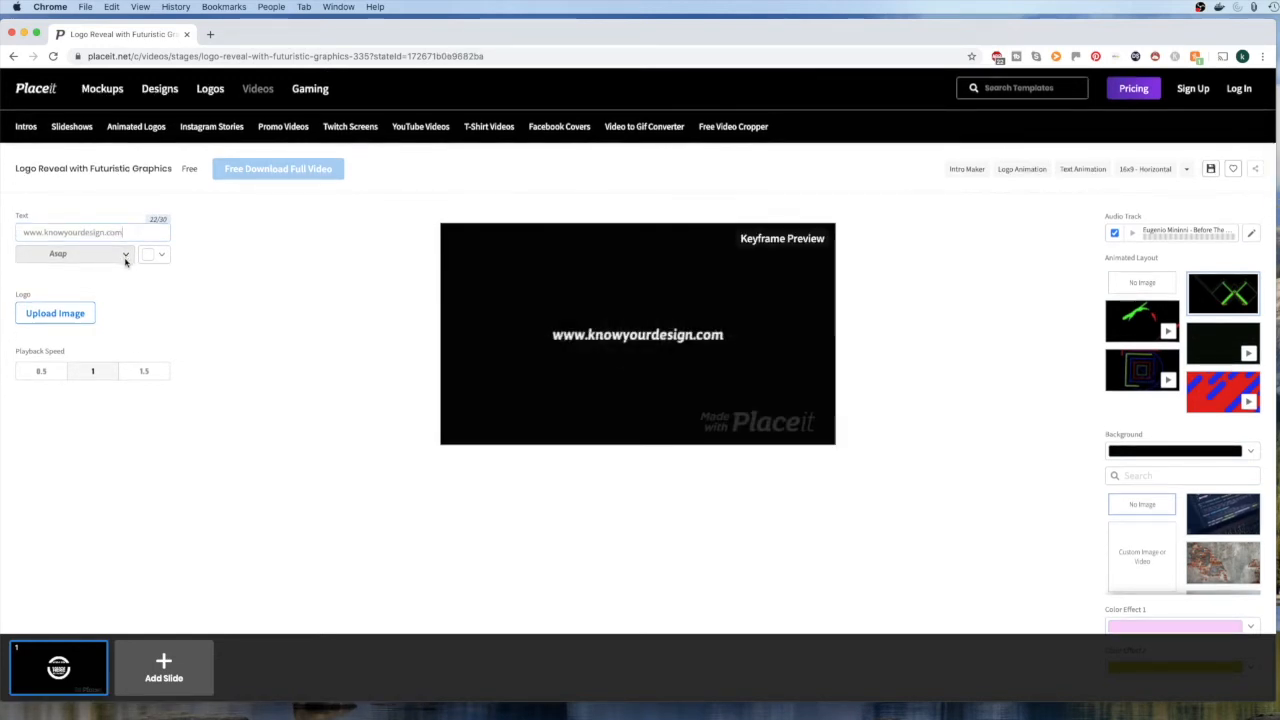
Change the website text's font to the first Alegreya Sans style, the heaviest italic
{"action": "left_click", "coordinate": [125, 258]}
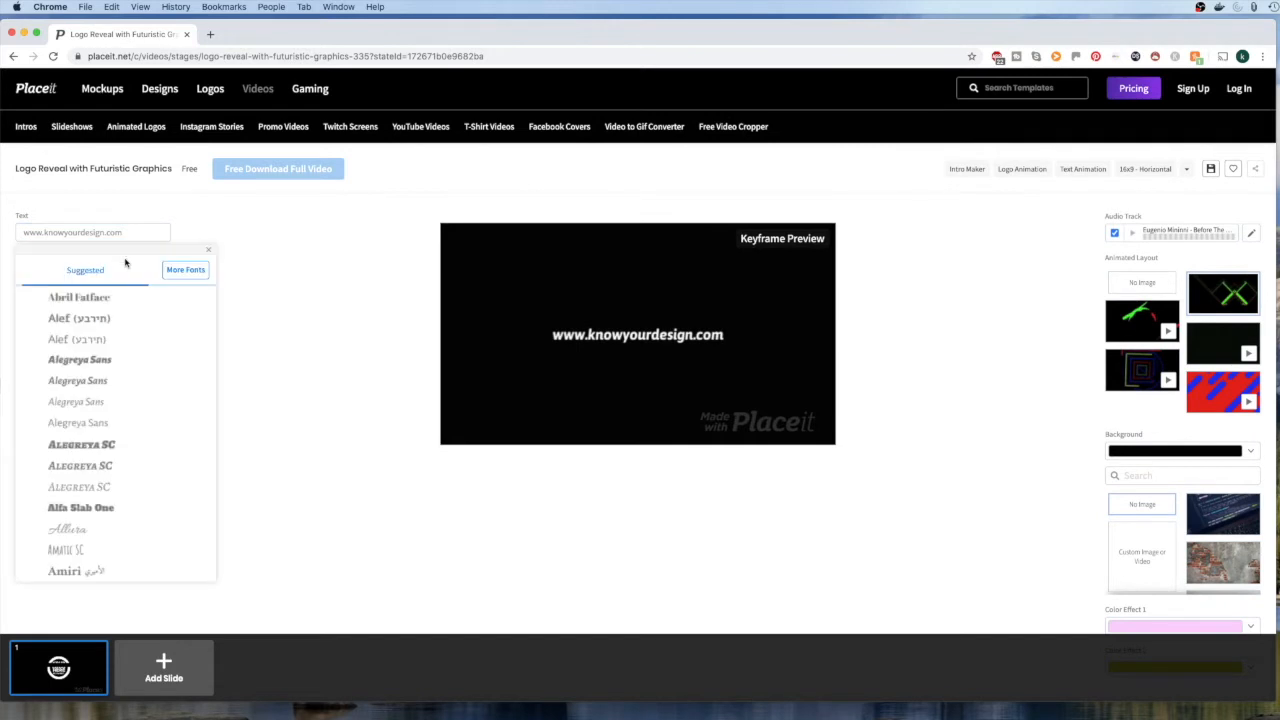
{"action": "left_click", "coordinate": [91, 362]}
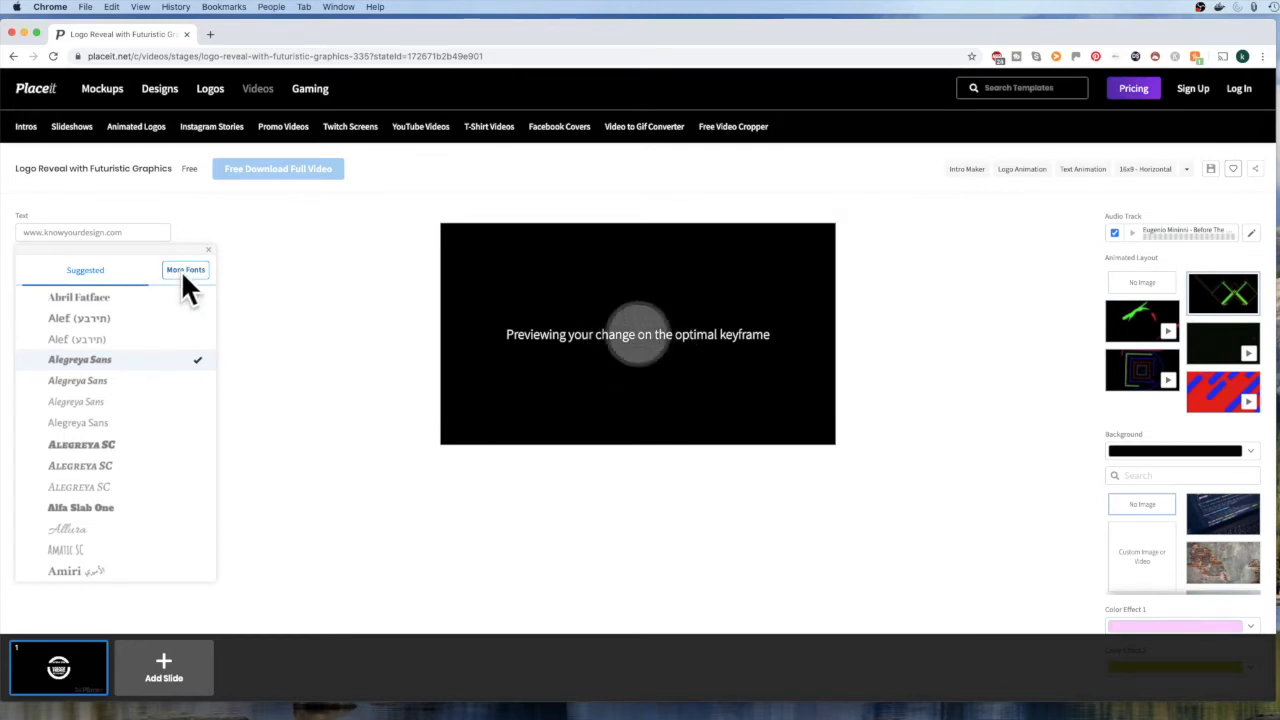
{"action": "left_click", "coordinate": [375, 306]}
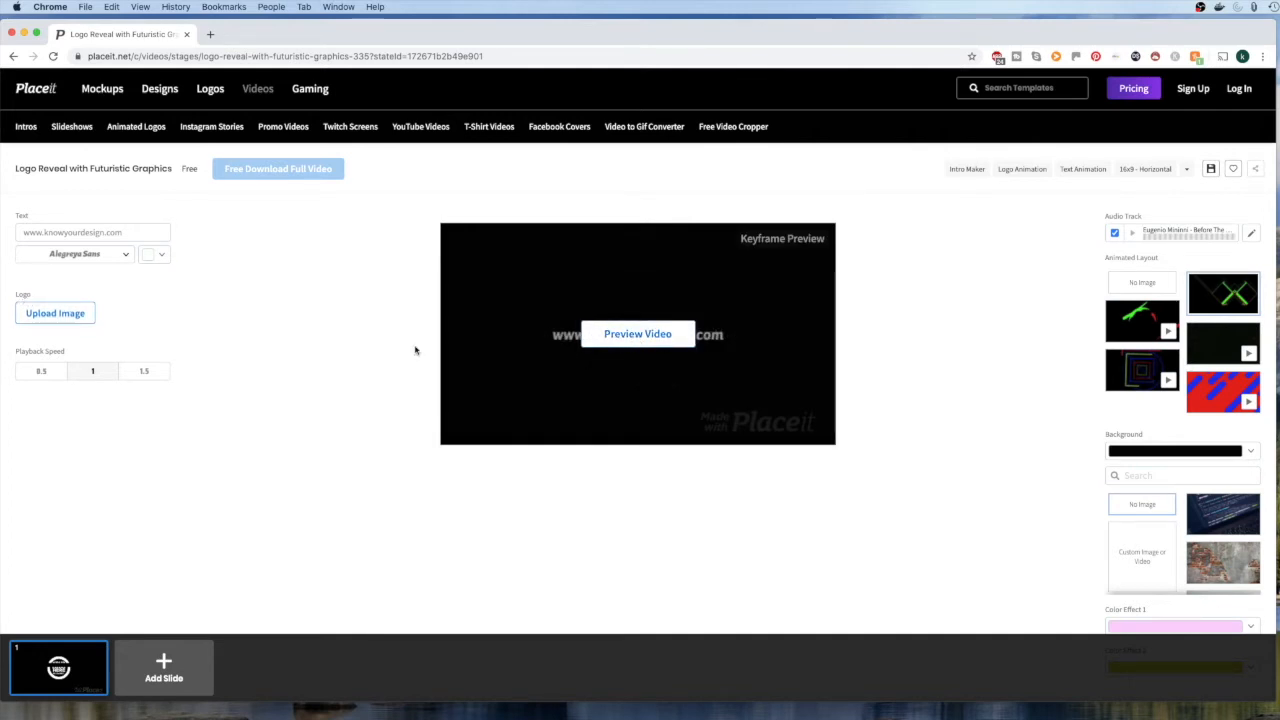
Upload the yellow circular bearded-man image as the logo and crop it slightly enlarged
{"action": "left_click", "coordinate": [62, 314]}
{"action": "left_click", "coordinate": [666, 197]}
{"action": "left_click", "coordinate": [1187, 499]}
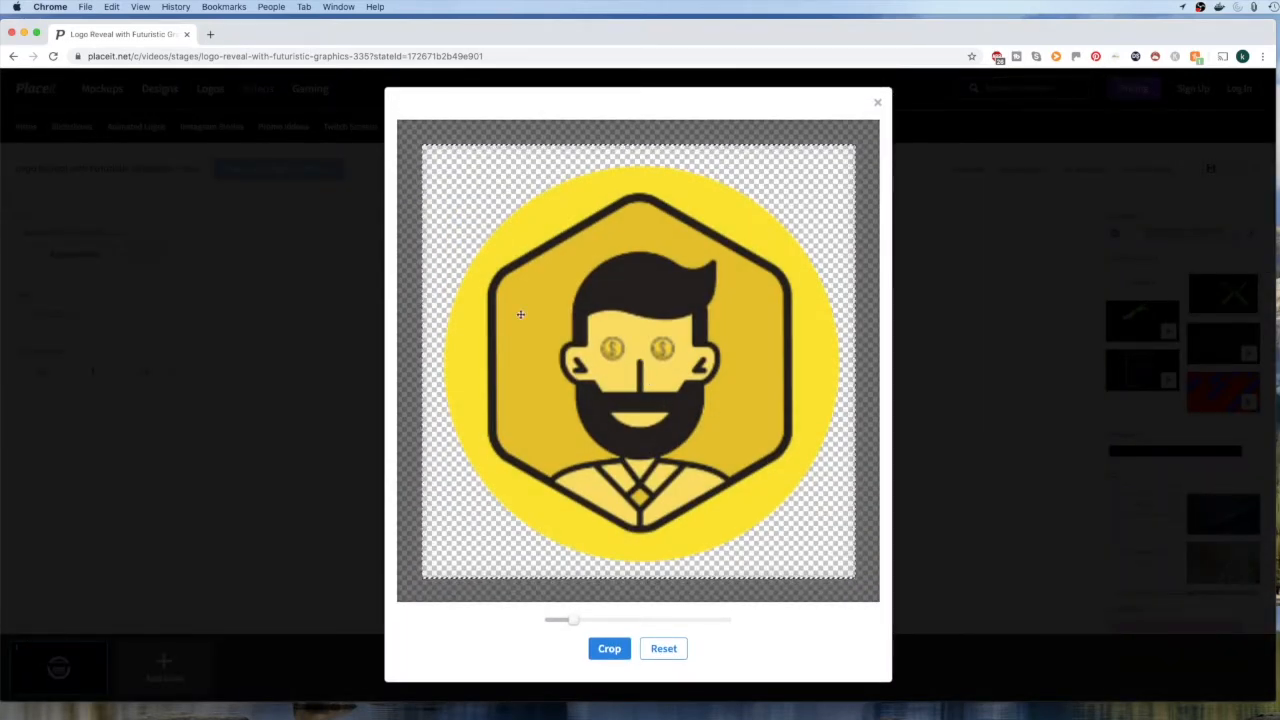
{"action": "scroll", "coordinate": [779, 208], "scroll_direction": "down", "scroll_amount": 1}
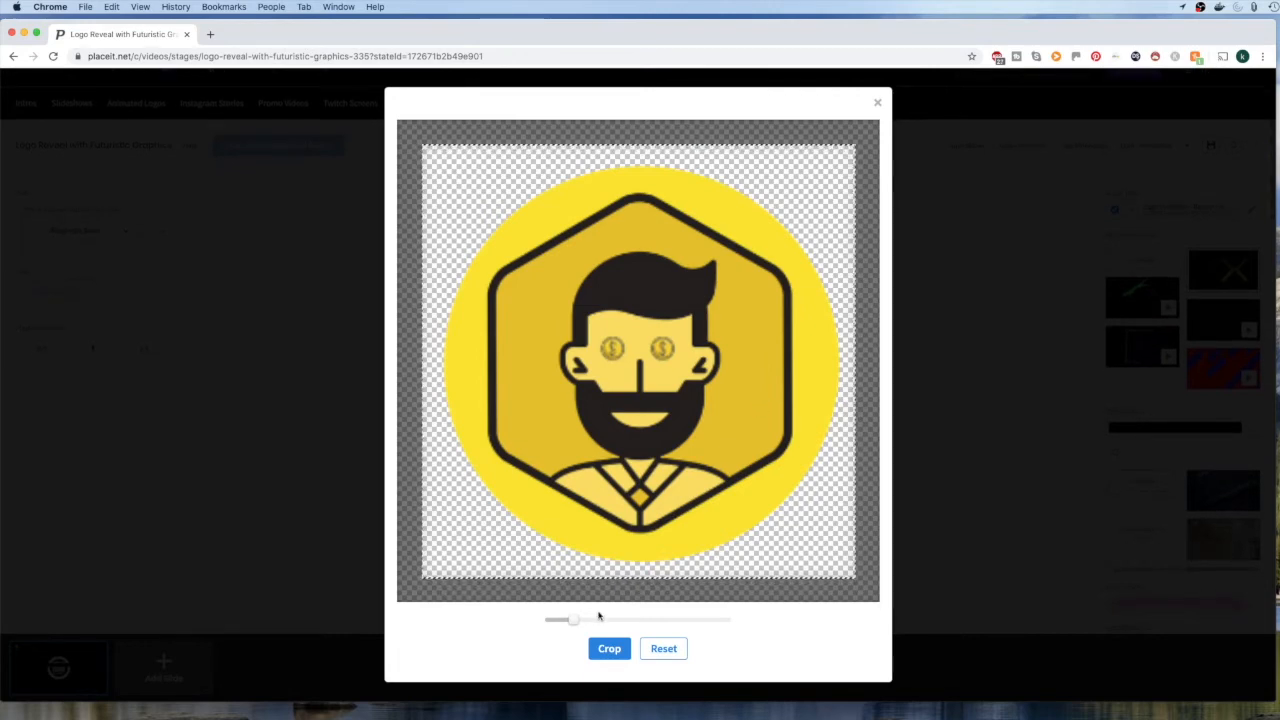
{"action": "left_click_drag", "start_coordinate": [572, 620], "coordinate": [577, 621]}
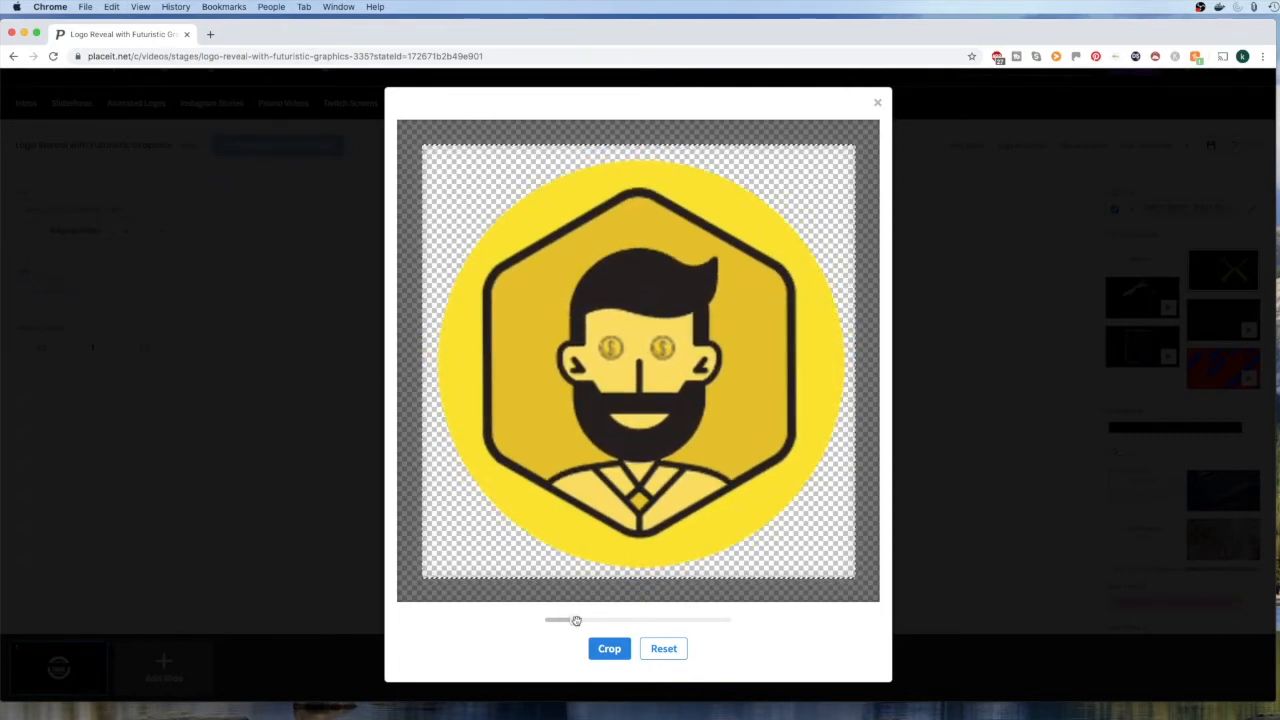
{"action": "left_click", "coordinate": [606, 649]}
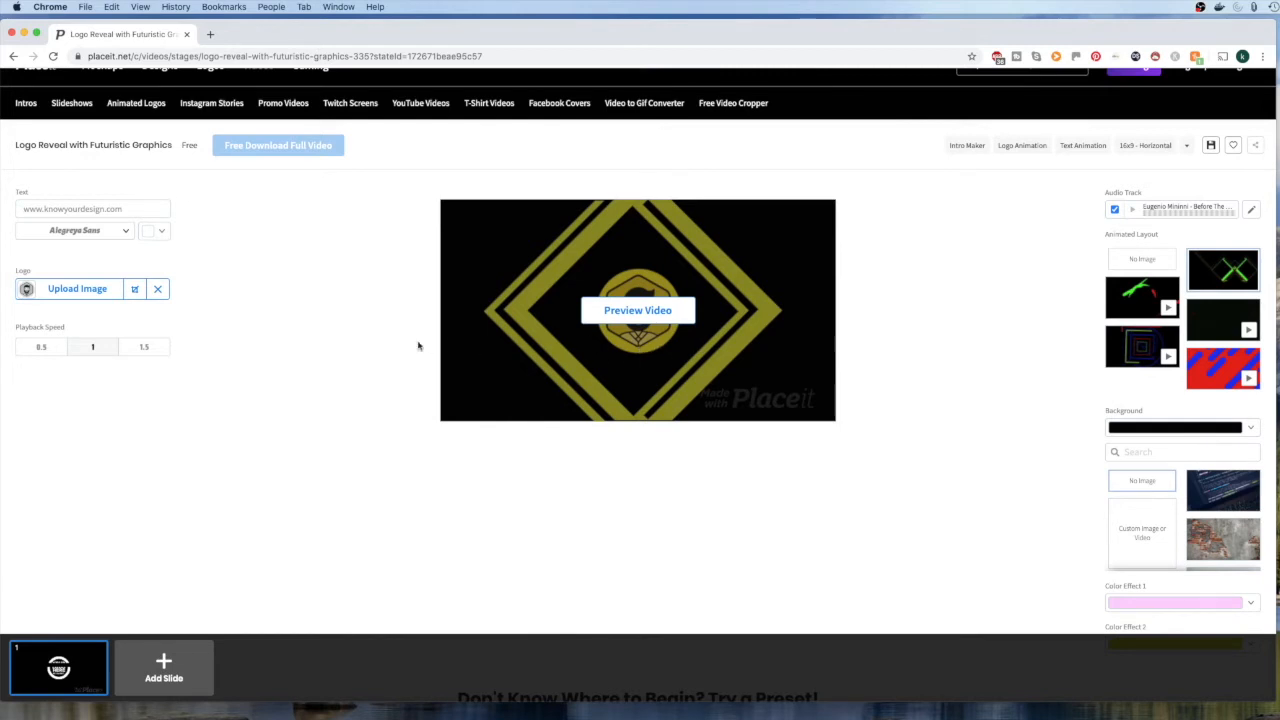
Set the playback speed to 1.5 and look through the audio library without selecting a different track
{"action": "left_click", "coordinate": [145, 349]}
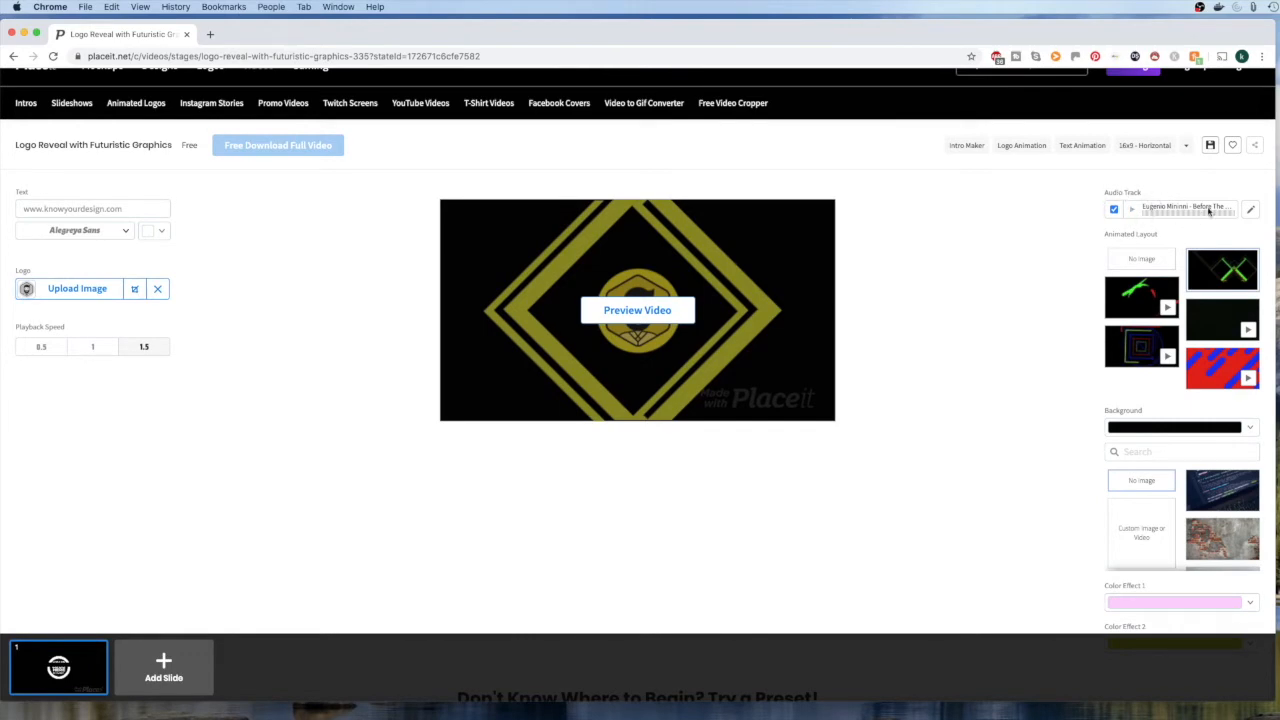
{"action": "left_click", "coordinate": [1251, 212]}
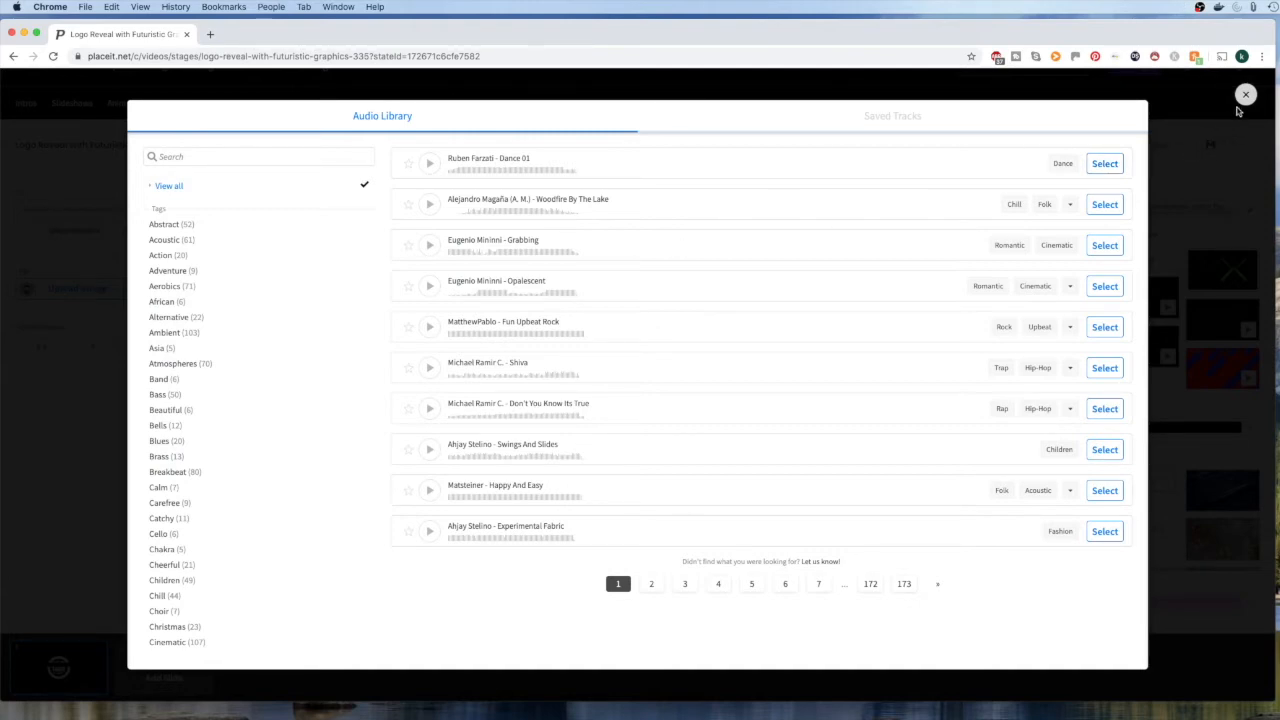
{"action": "left_click", "coordinate": [1245, 95]}
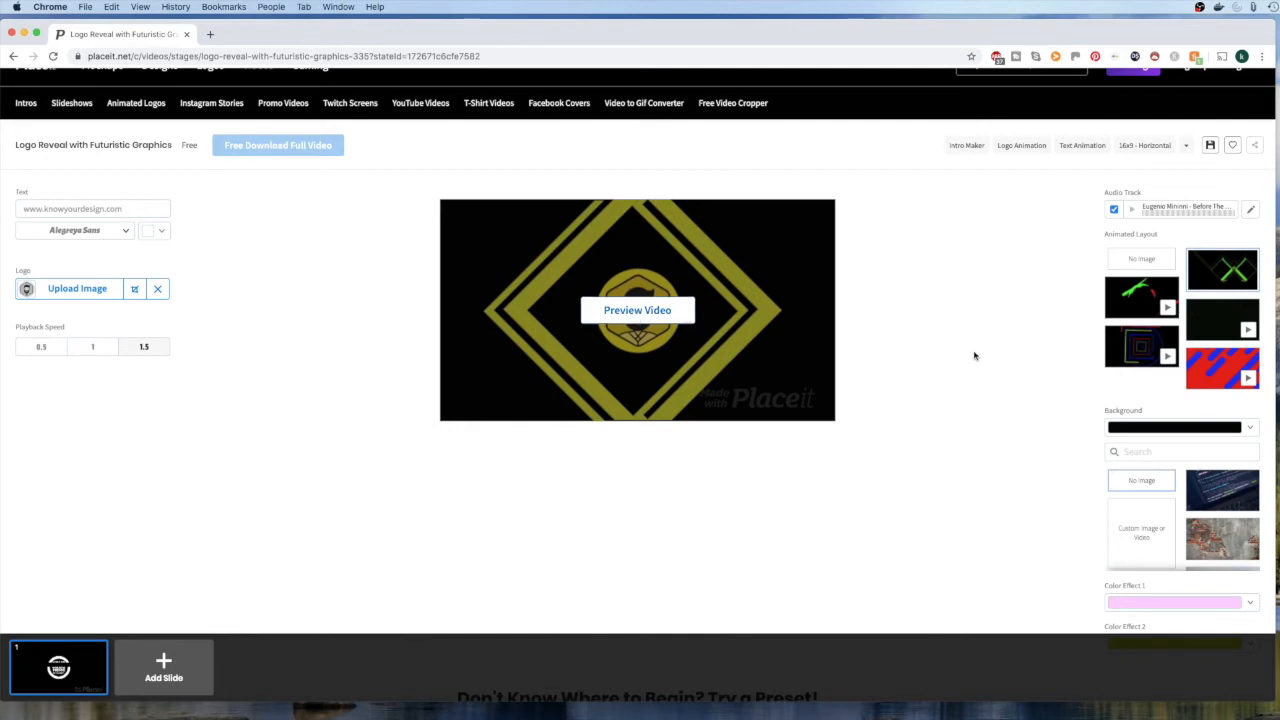
Set the video's background color to white
{"action": "scroll", "coordinate": [1011, 370], "scroll_direction": "down", "scroll_amount": 1}
{"action": "scroll", "coordinate": [1011, 370], "scroll_direction": "down", "scroll_amount": 3}
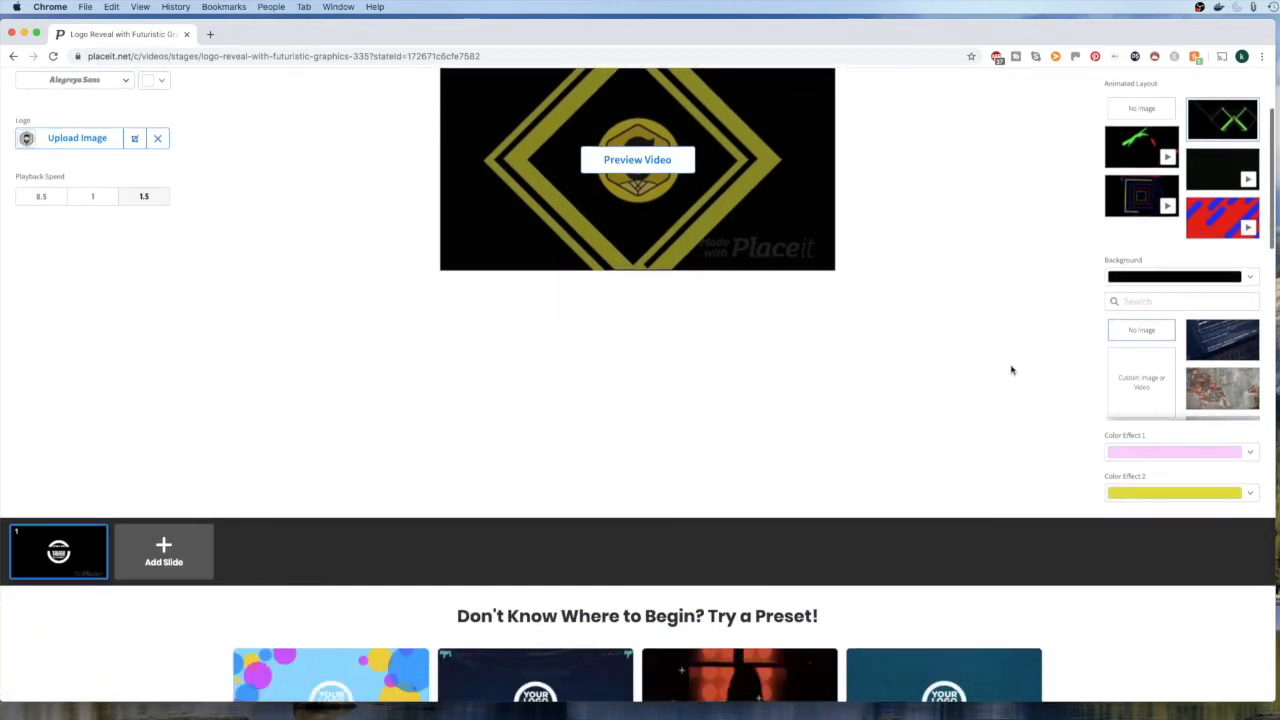
{"action": "left_click", "coordinate": [1252, 279]}
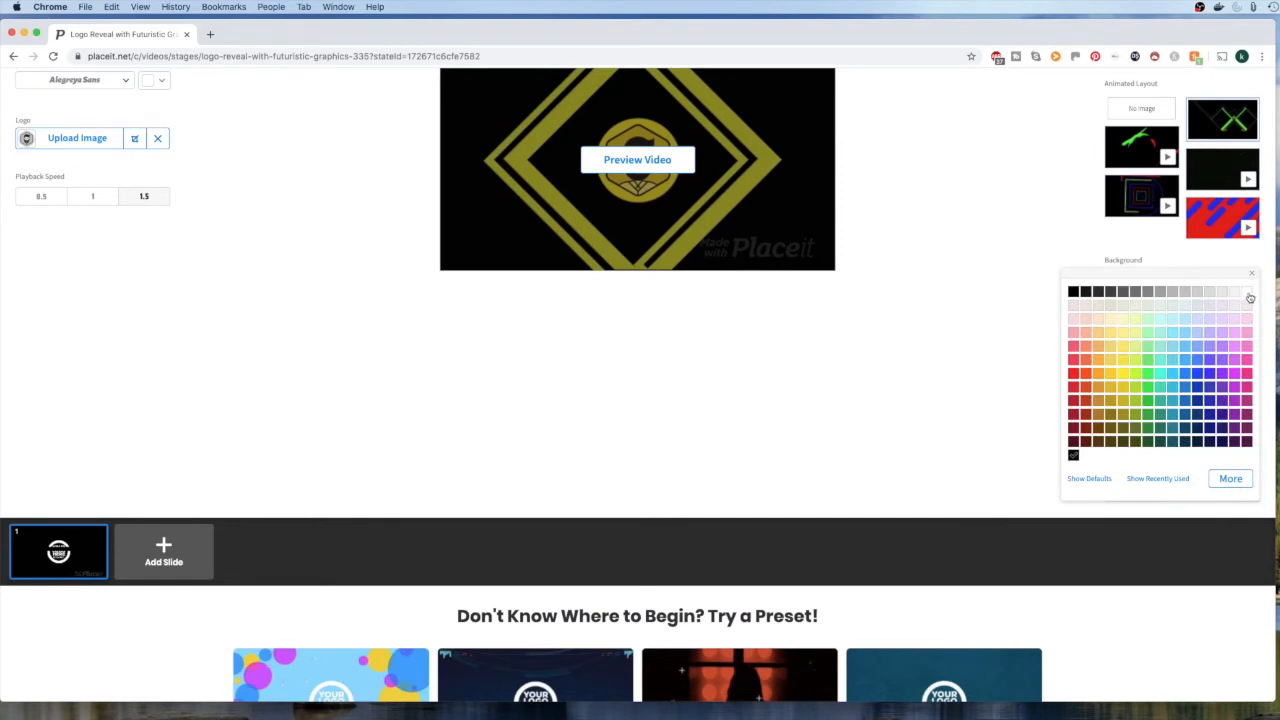
{"action": "left_click", "coordinate": [1248, 293]}
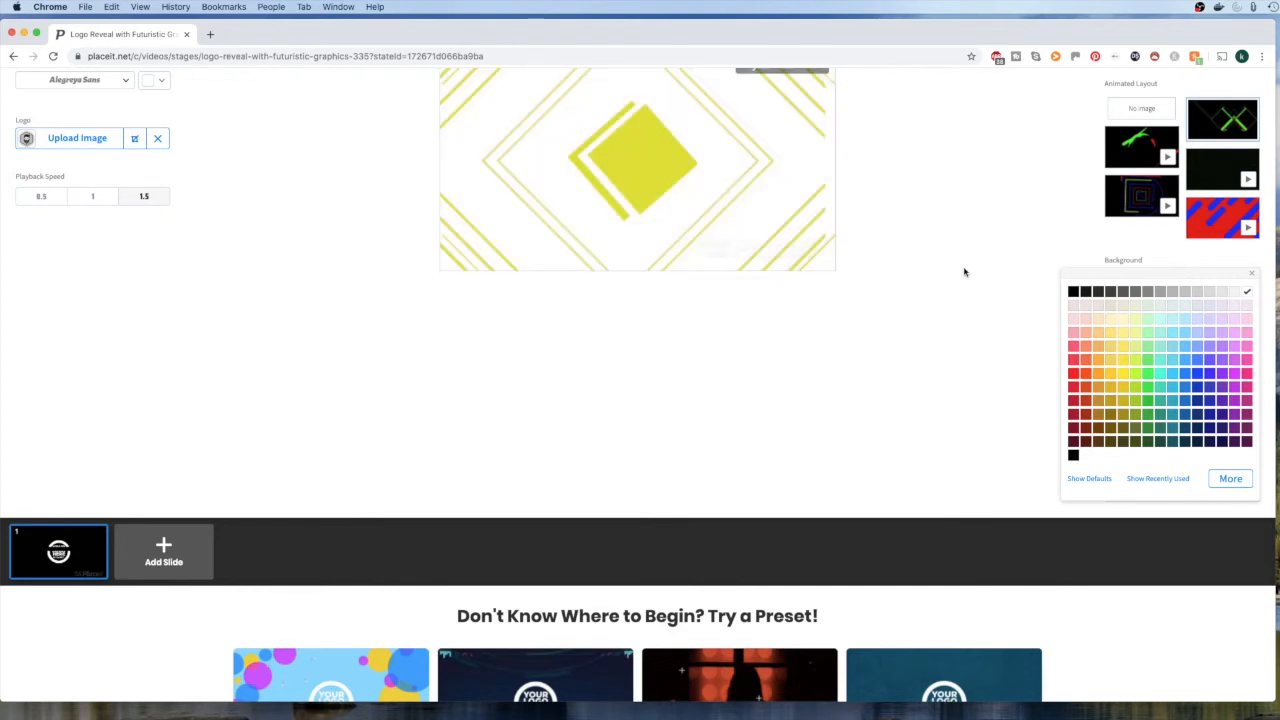
{"action": "left_click", "coordinate": [964, 272]}
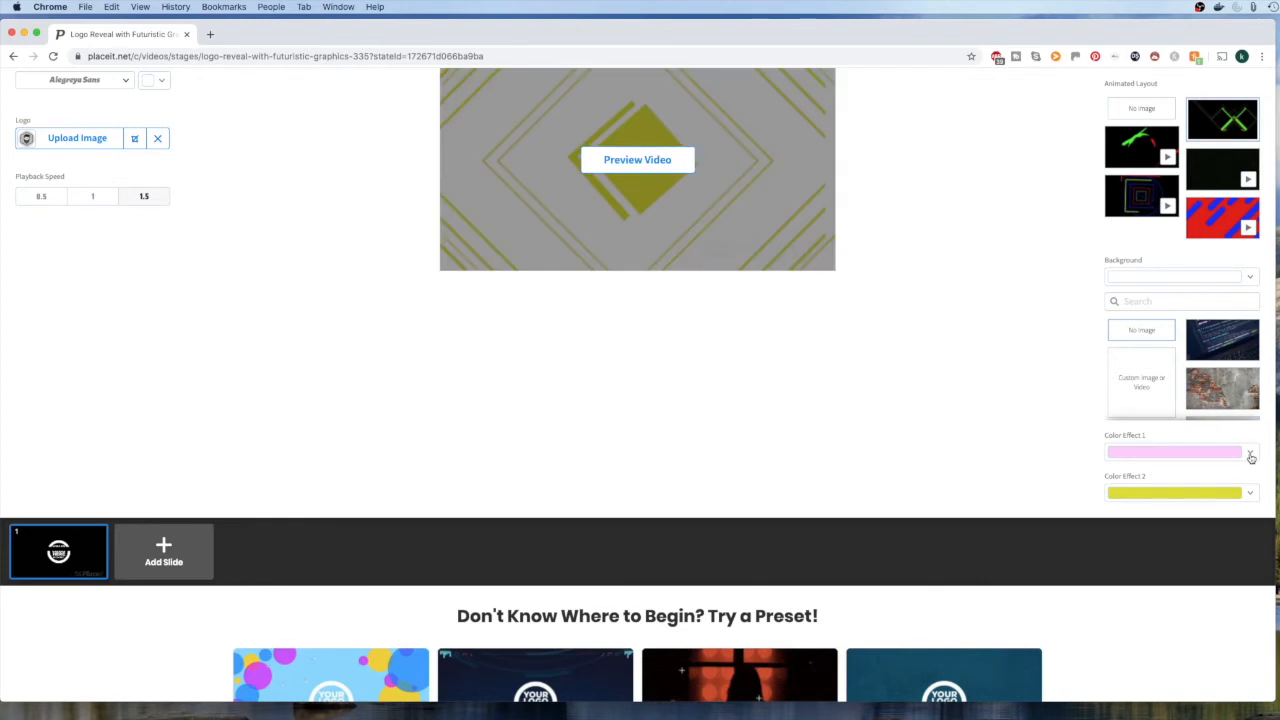
Set Color Effect 1 to bright blue and preview the video
{"action": "scroll", "coordinate": [966, 375], "scroll_direction": "up", "scroll_amount": 3}
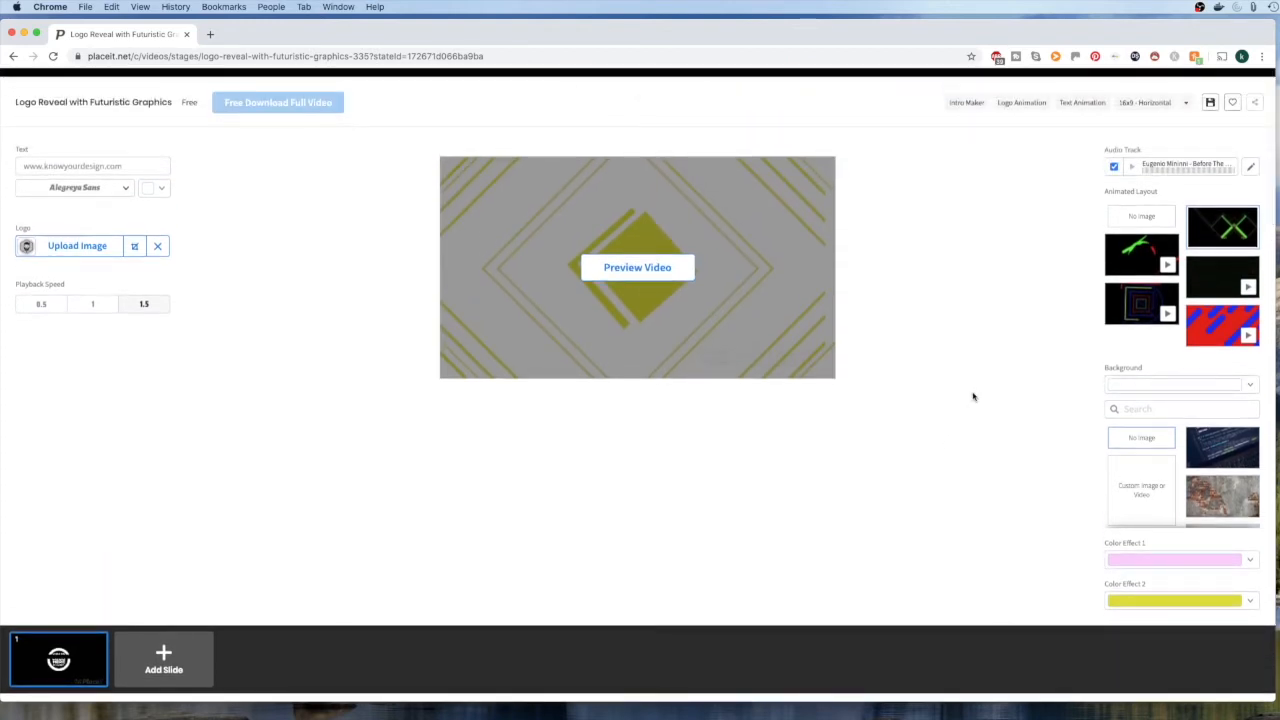
{"action": "left_click", "coordinate": [1249, 562]}
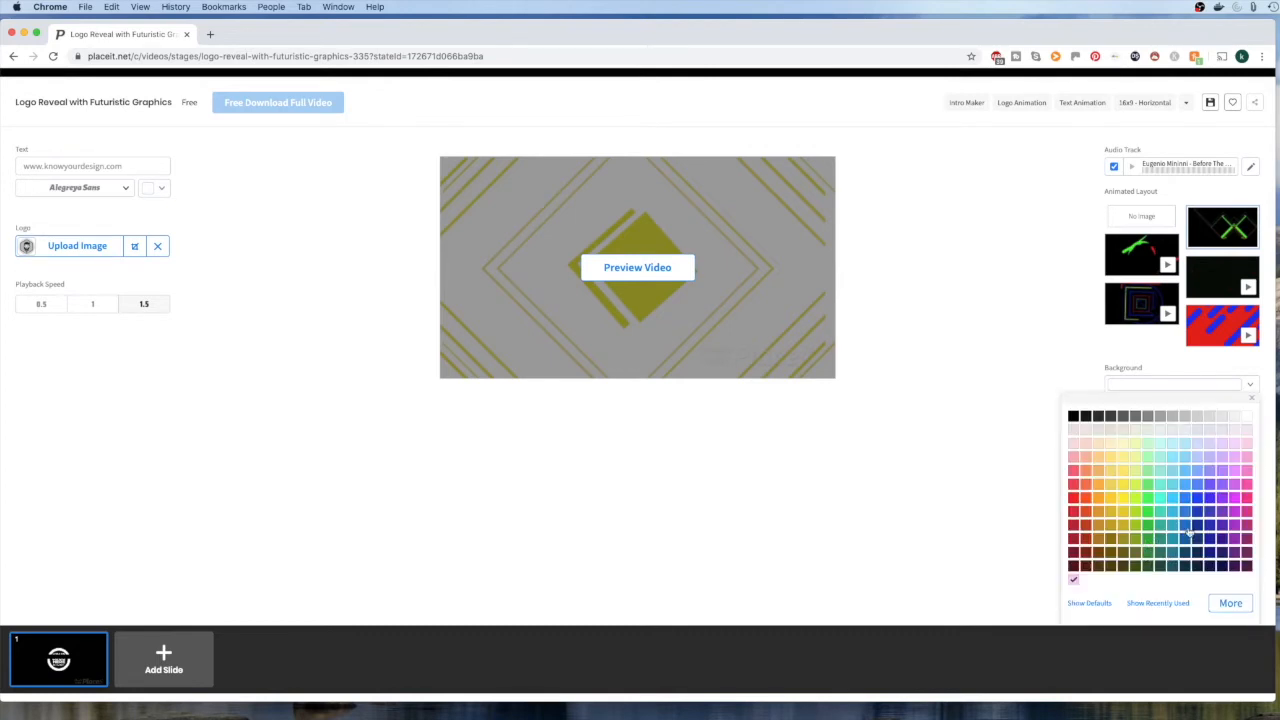
{"action": "left_click", "coordinate": [1198, 500]}
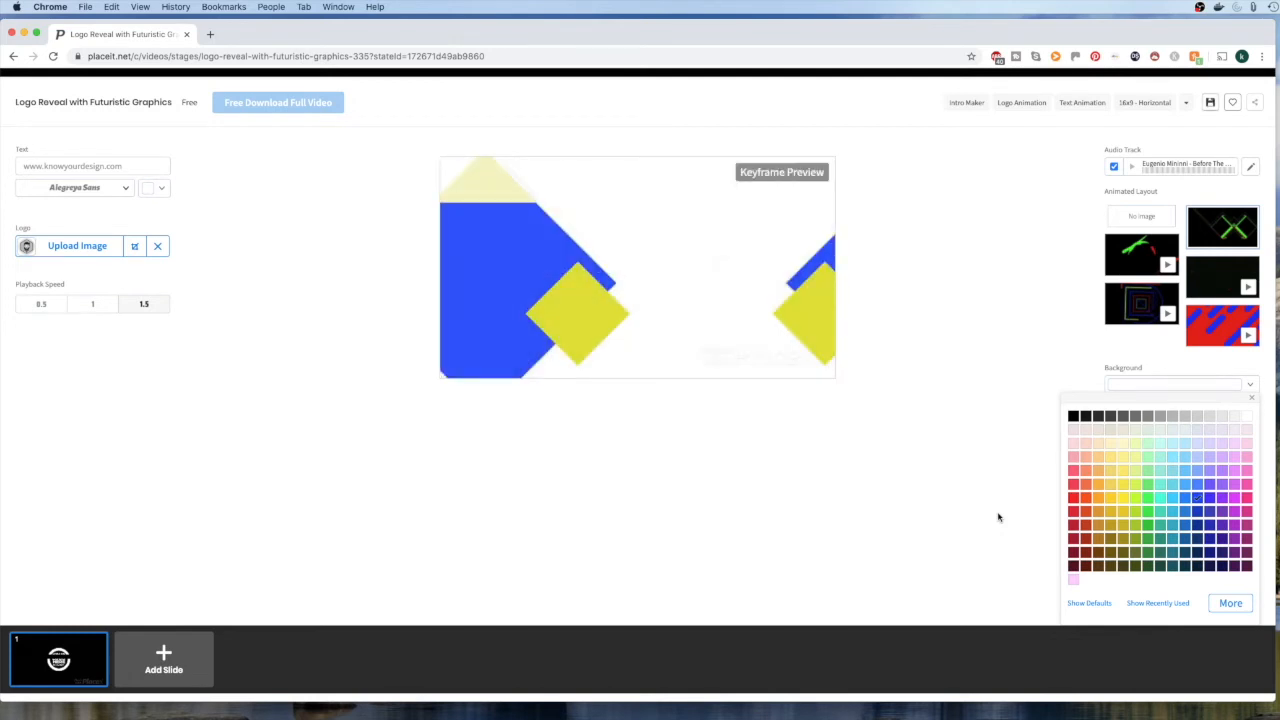
{"action": "left_click", "coordinate": [998, 517]}
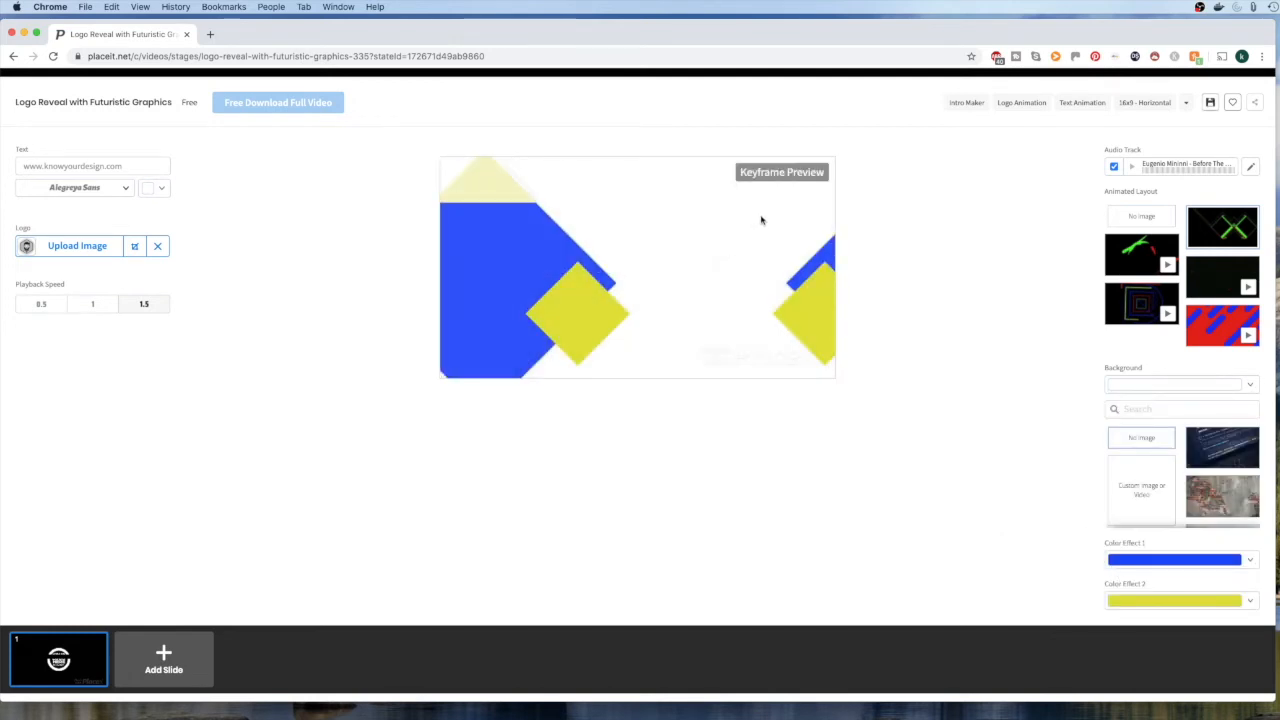
{"action": "mouse_move", "coordinate": [760, 225]}
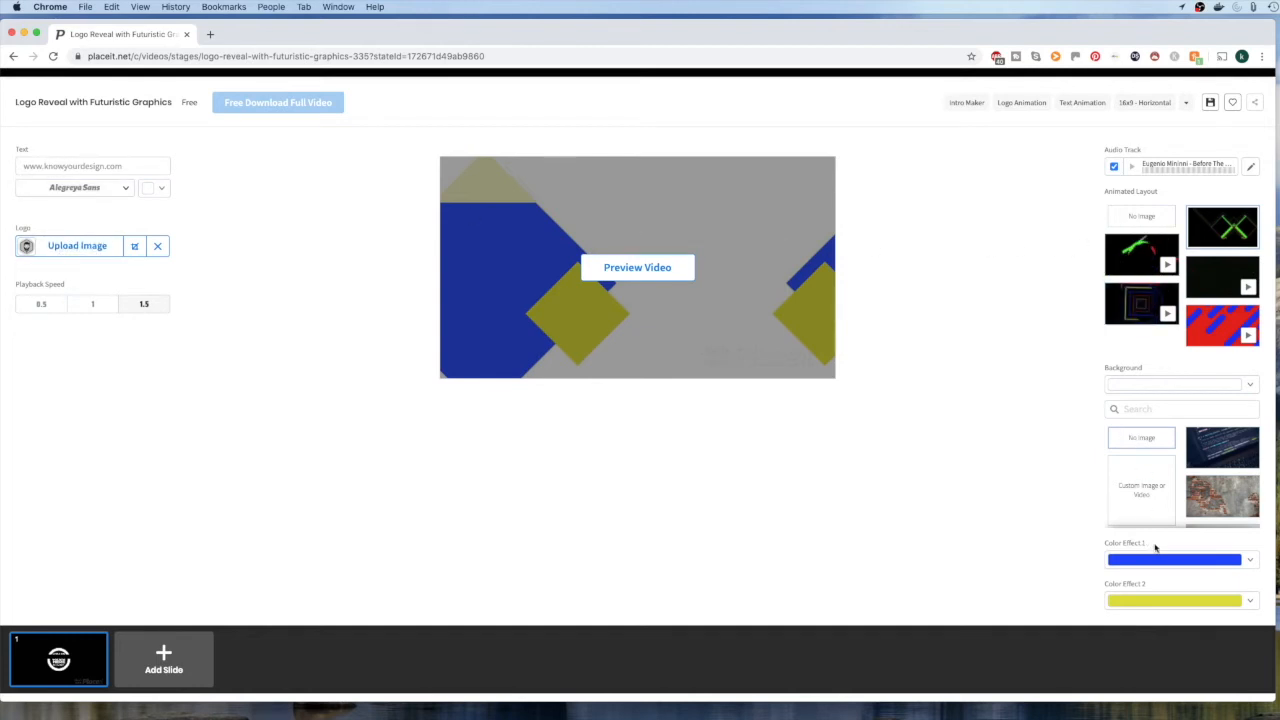
{"action": "left_click", "coordinate": [643, 272]}
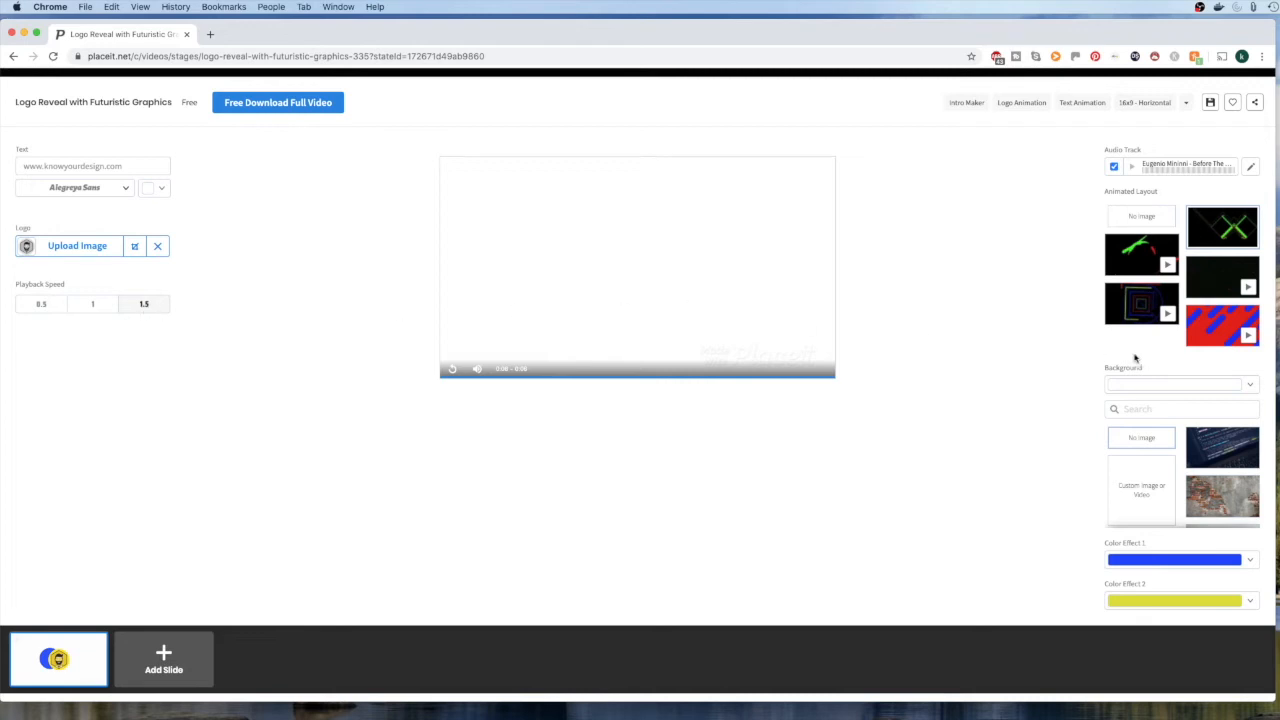
Set the background color to black and choose the animated layout with nested square outlines
{"action": "left_click", "coordinate": [1250, 386]}
{"action": "left_click", "coordinate": [1074, 400]}
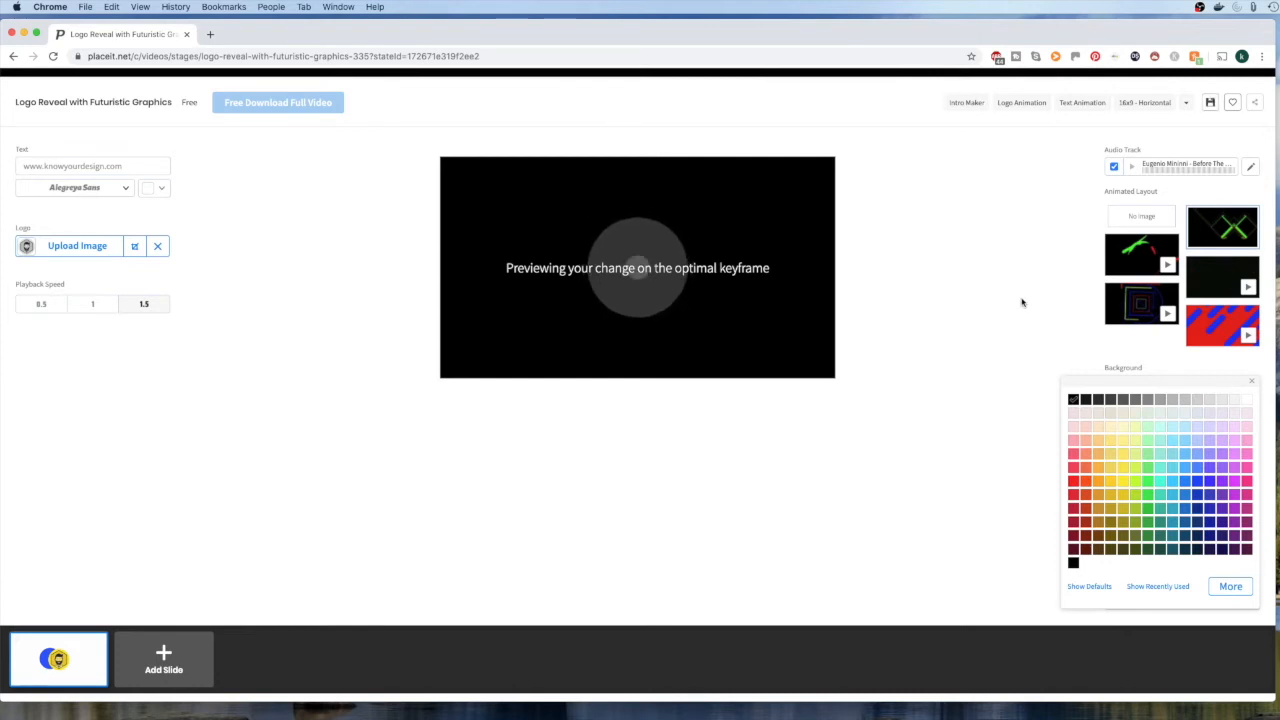
{"action": "left_click", "coordinate": [1136, 307]}
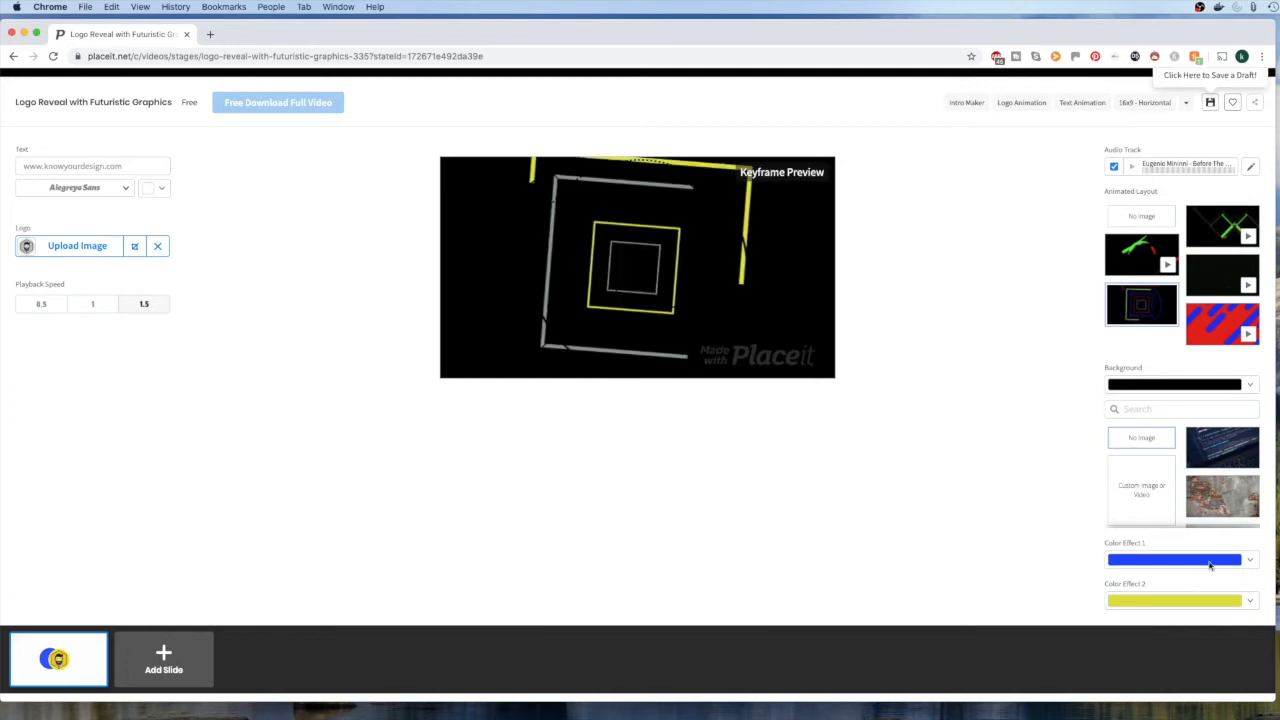
Set Color Effect 2 to red and preview the updated video
{"action": "left_click", "coordinate": [1253, 605]}
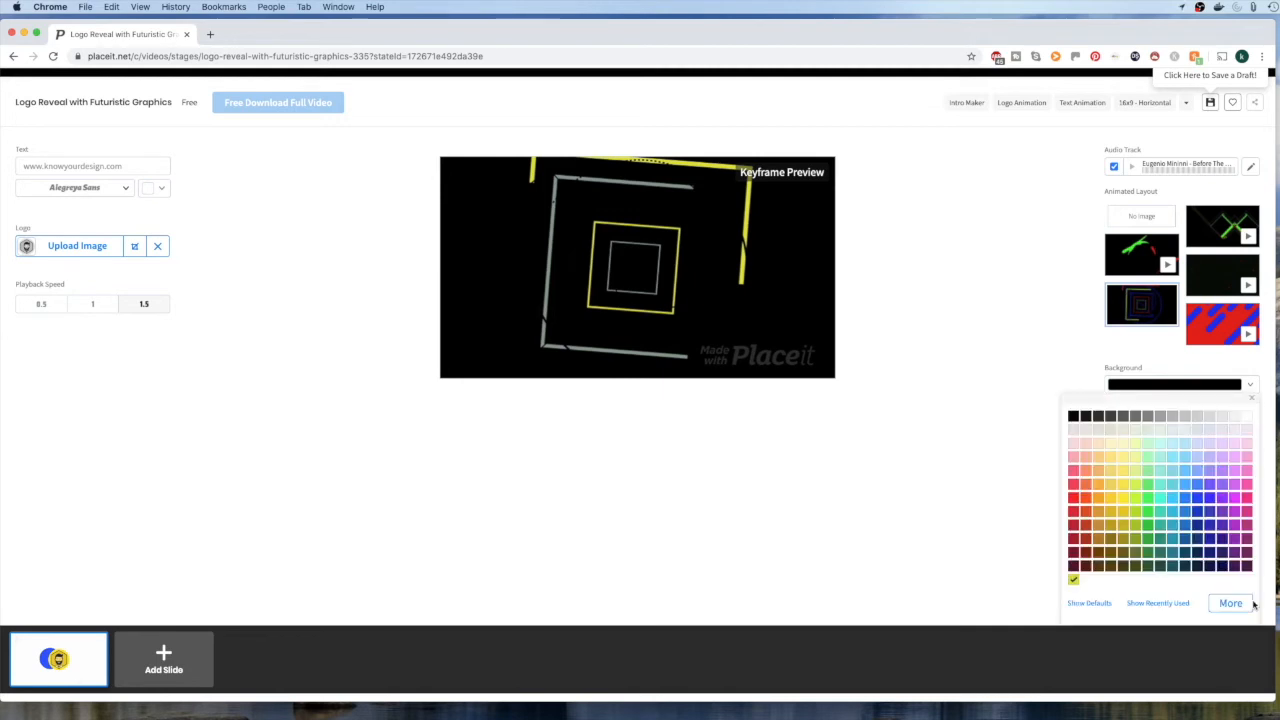
{"action": "left_click", "coordinate": [1091, 521]}
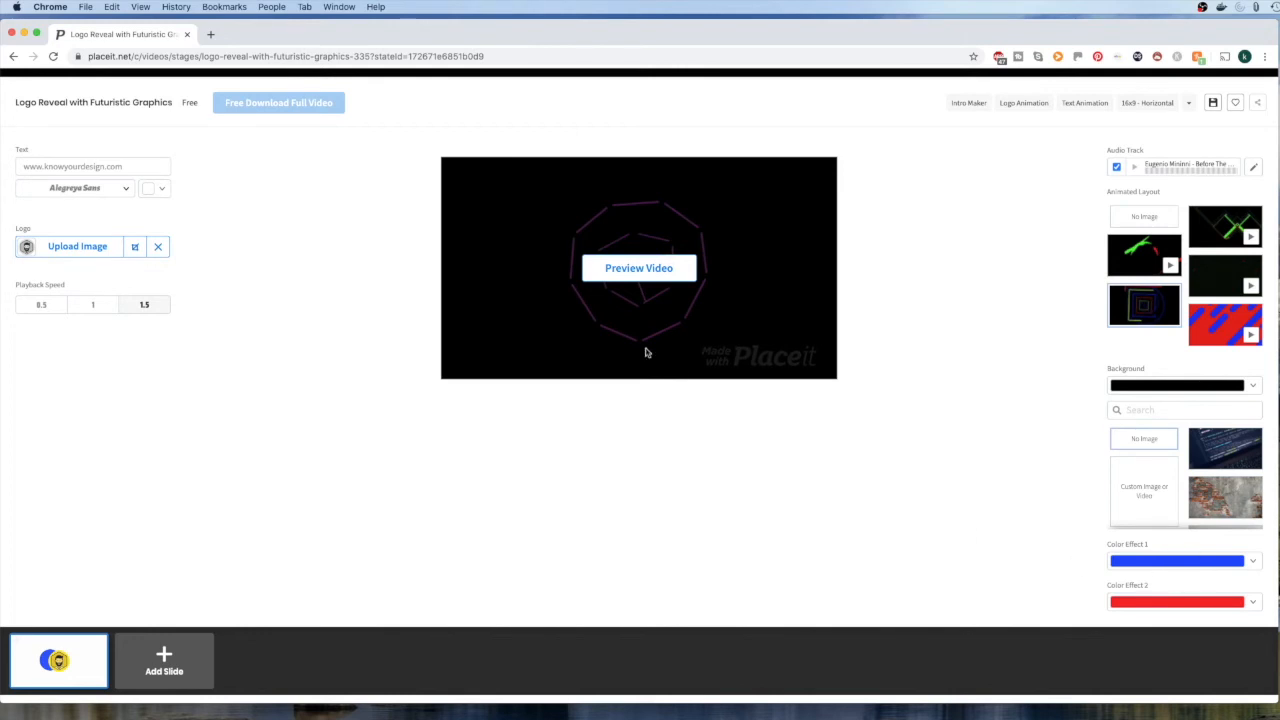
{"action": "left_click", "coordinate": [664, 273]}
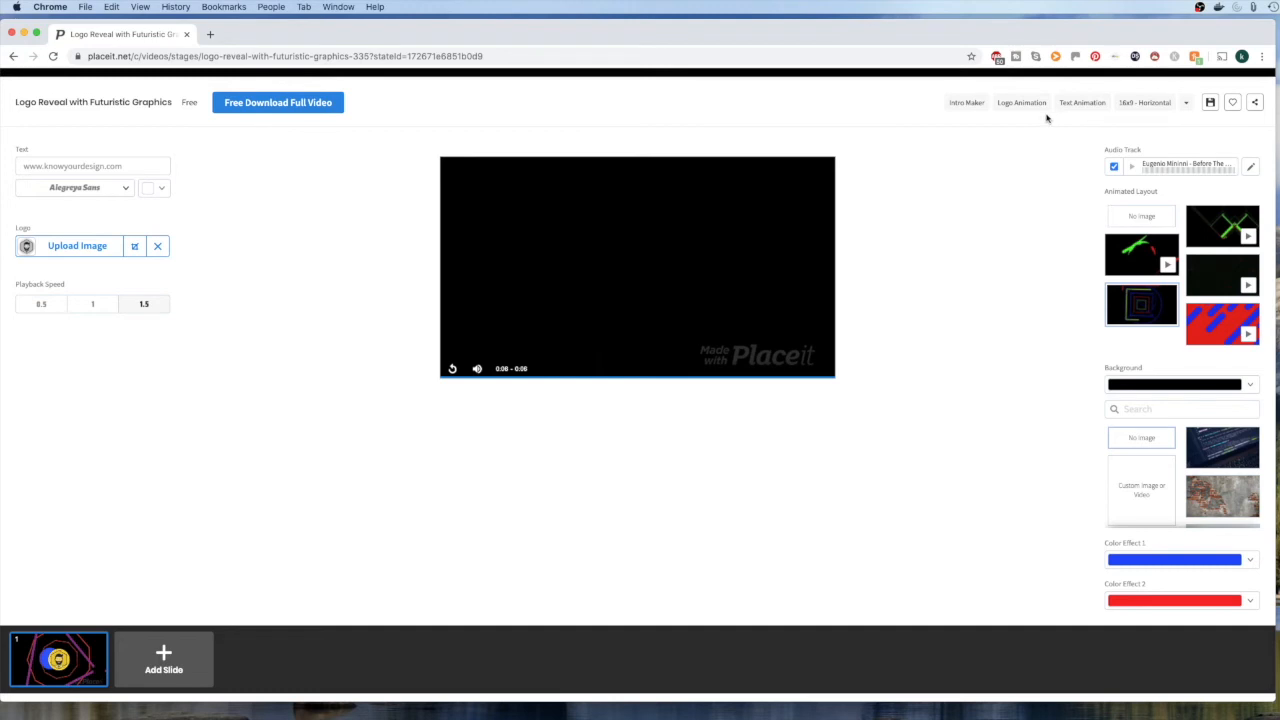
Request the full video, log in to the Placeit account, and get it with the free single-video download option
{"action": "left_click", "coordinate": [281, 105]}
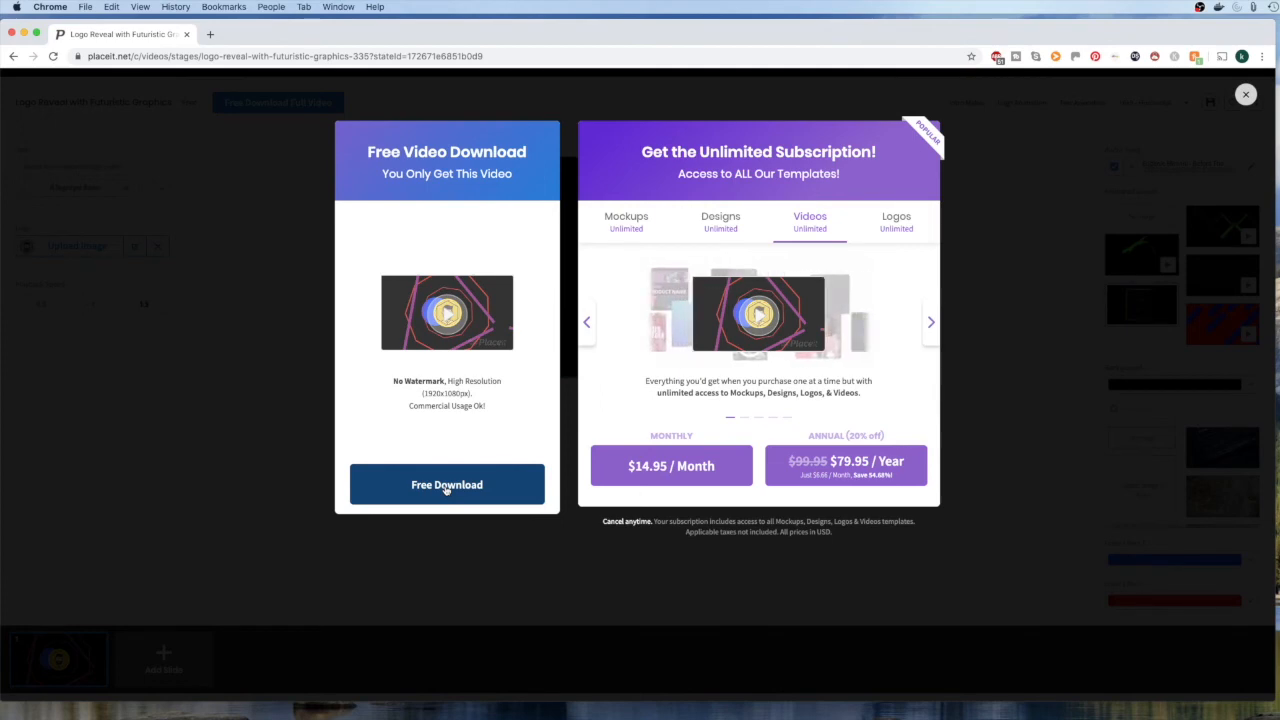
{"action": "left_click", "coordinate": [446, 485]}
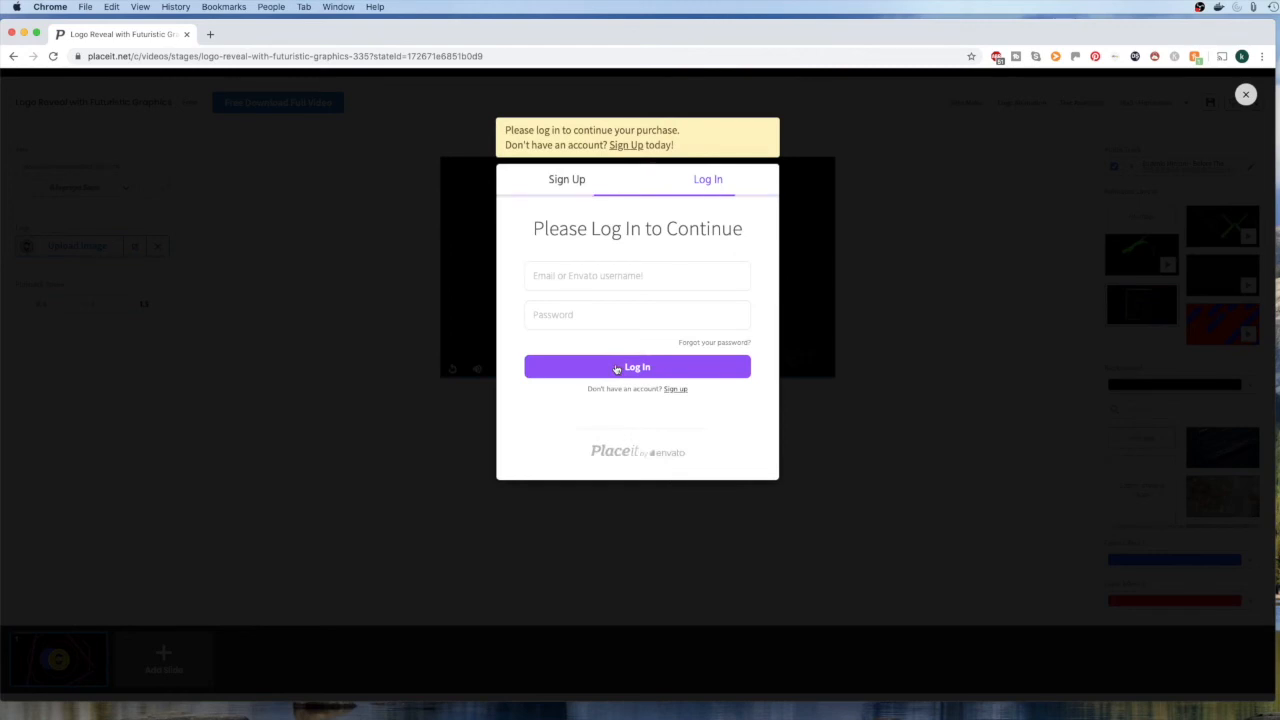
{"action": "left_click", "coordinate": [640, 370]}
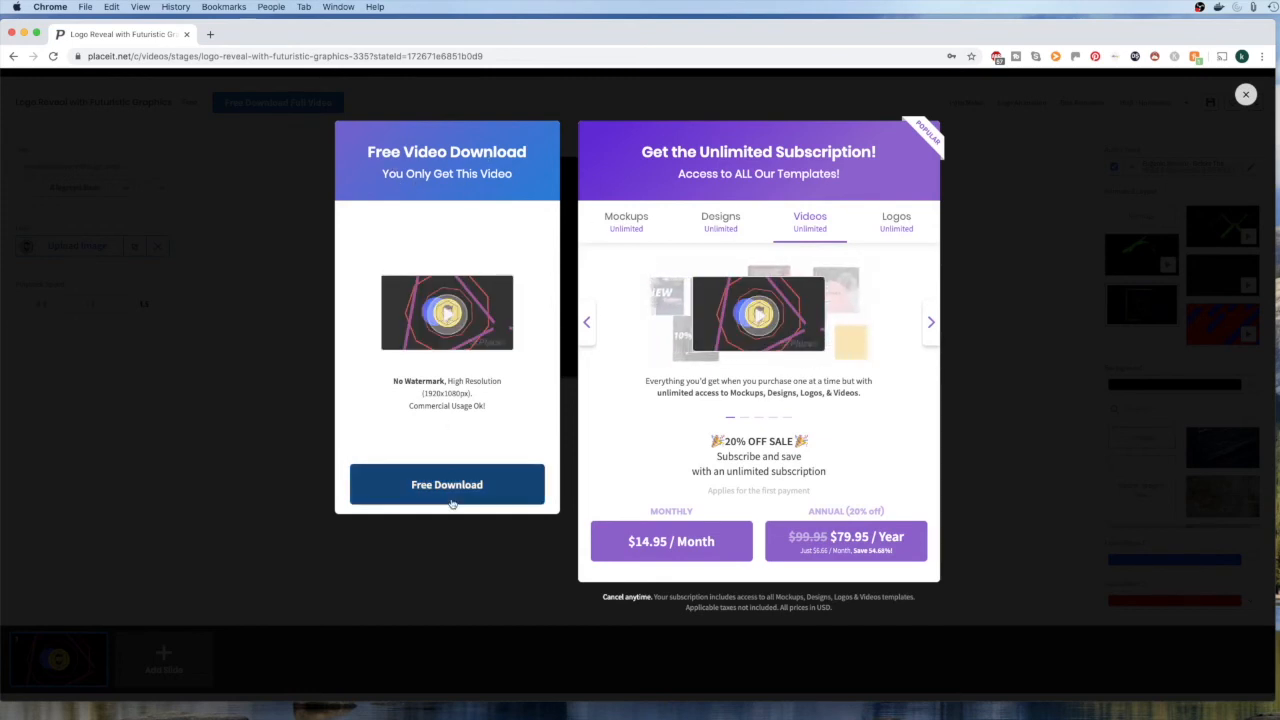
{"action": "left_click_drag", "start_coordinate": [426, 393], "coordinate": [469, 393]}
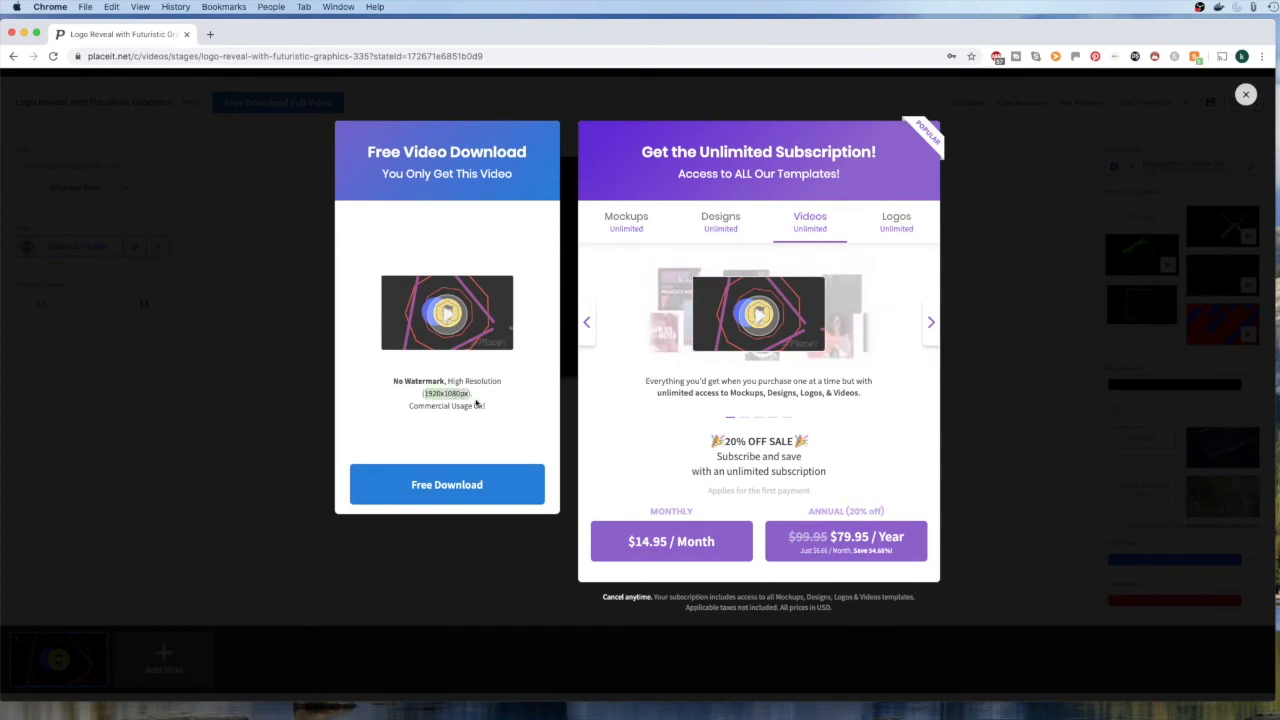
{"action": "left_click", "coordinate": [446, 494]}
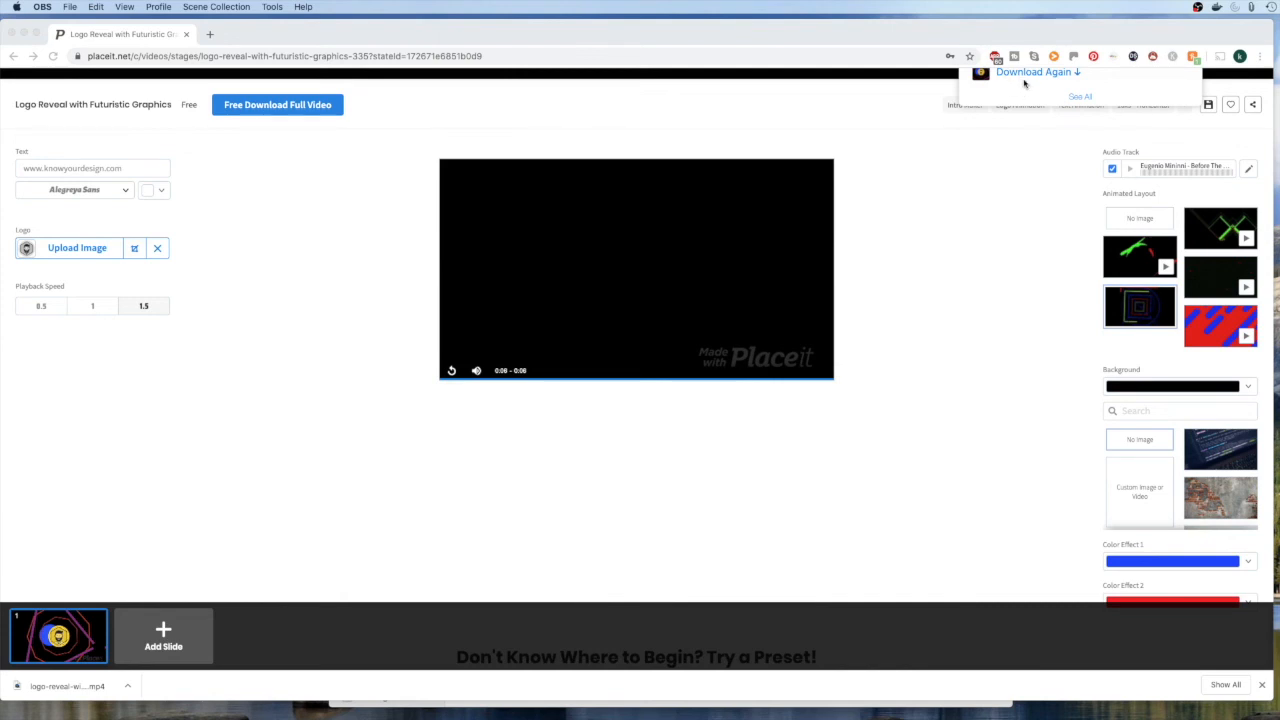
Open the downloaded logo-reveal MP4 in QuickTime Player, play it, and close the player window
{"action": "scroll", "coordinate": [1025, 90], "scroll_direction": "up", "scroll_amount": 2}
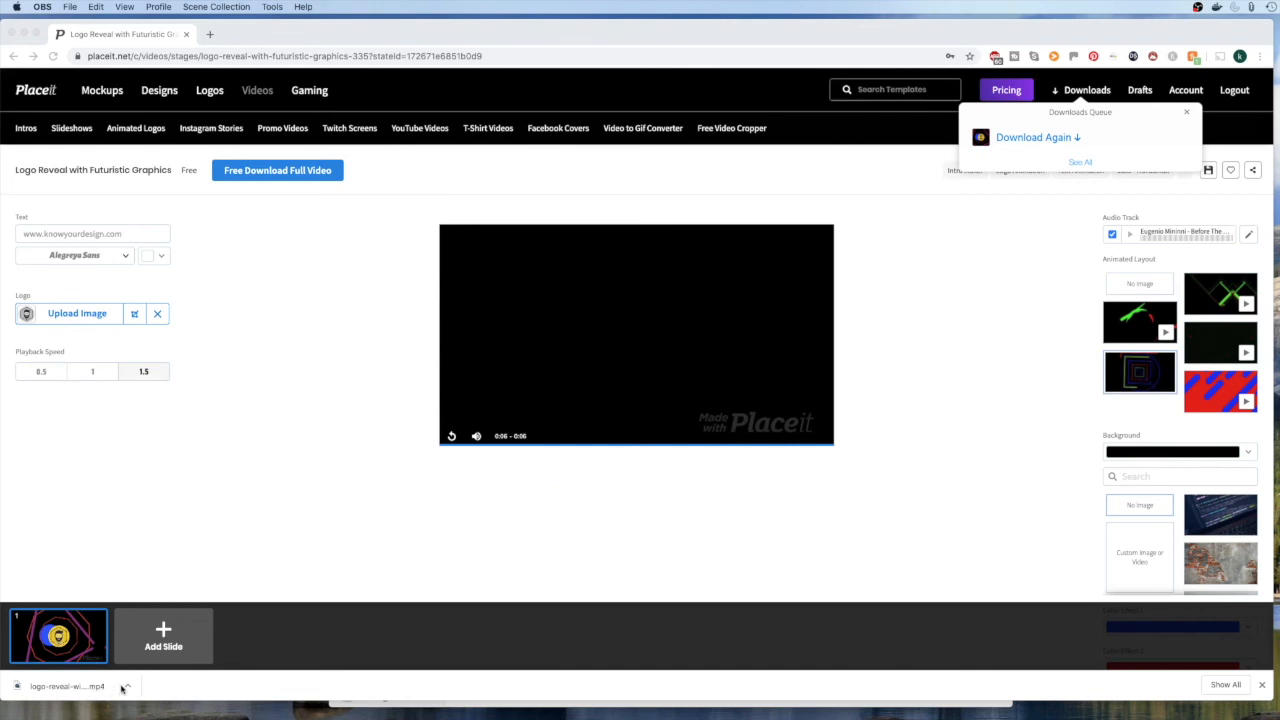
{"action": "left_click", "coordinate": [79, 687]}
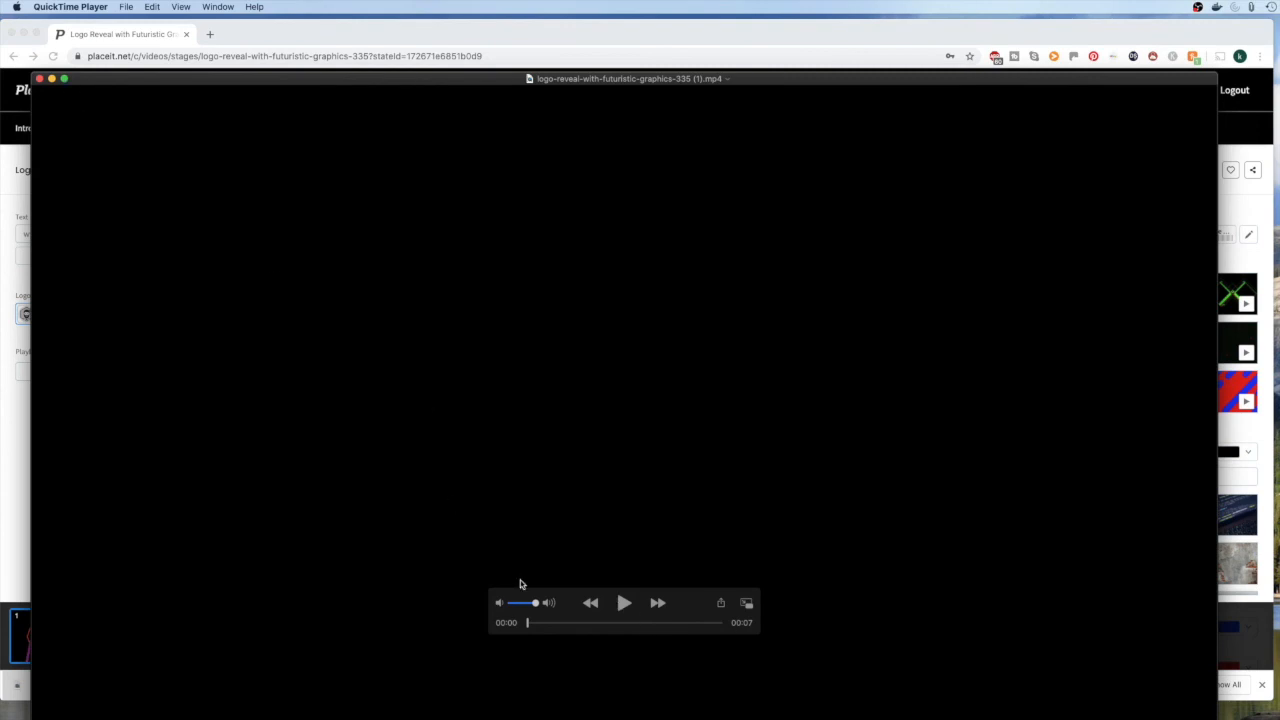
{"action": "left_click", "coordinate": [625, 605]}
{"action": "left_click", "coordinate": [40, 79]}
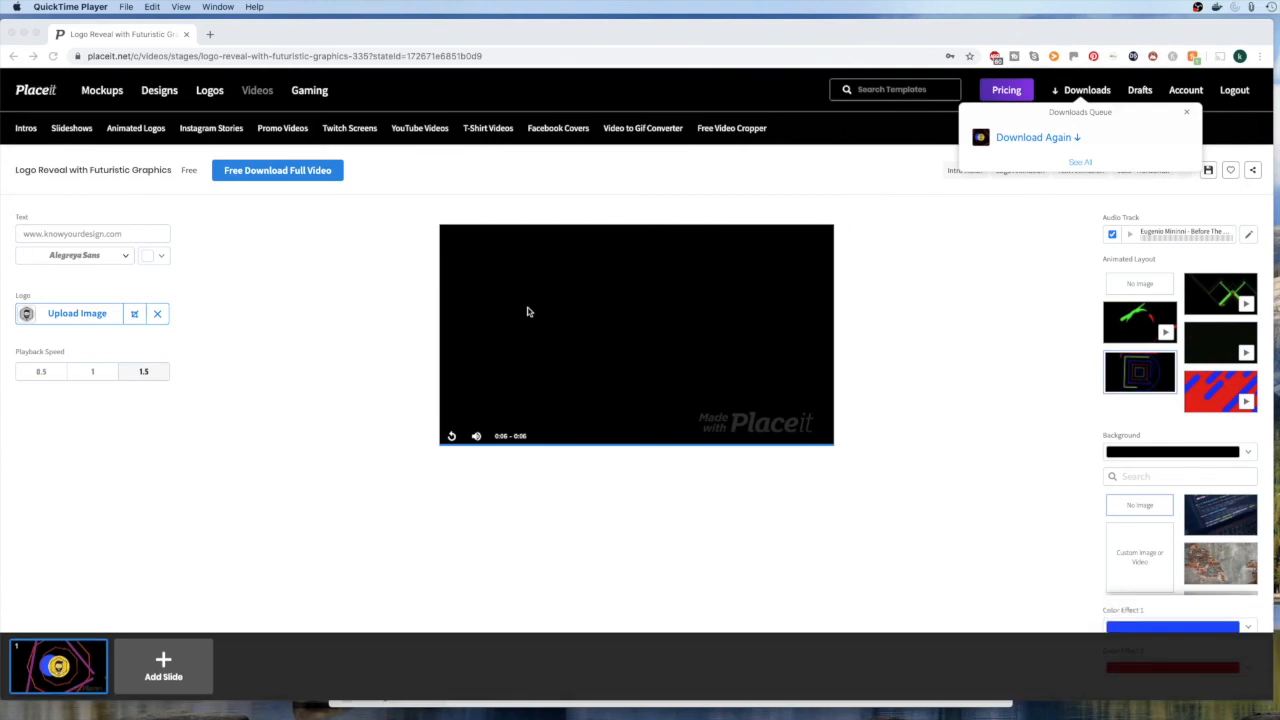